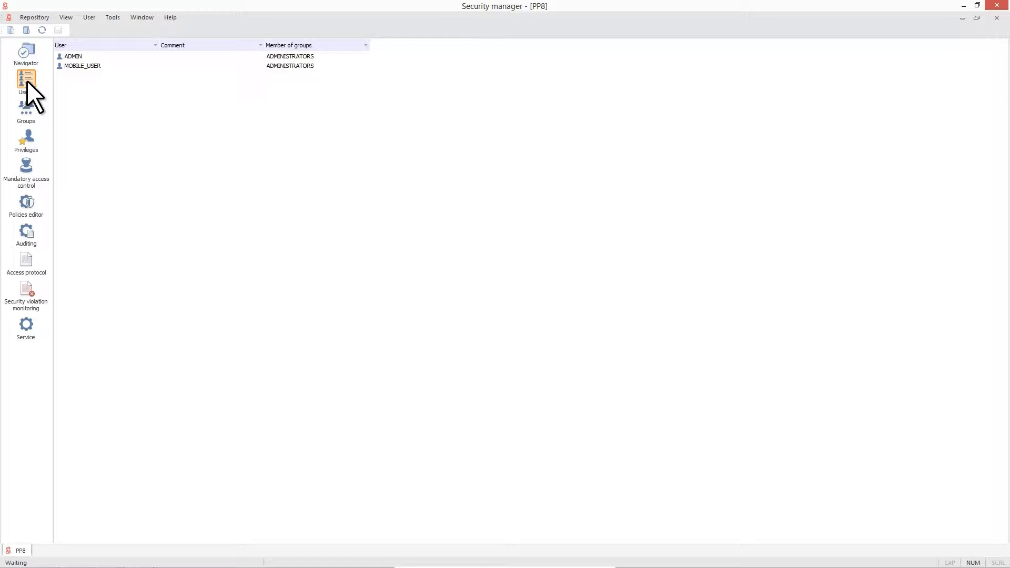
View the properties of the MOBILE_USER account and close them without changes.
double_click(74, 66)
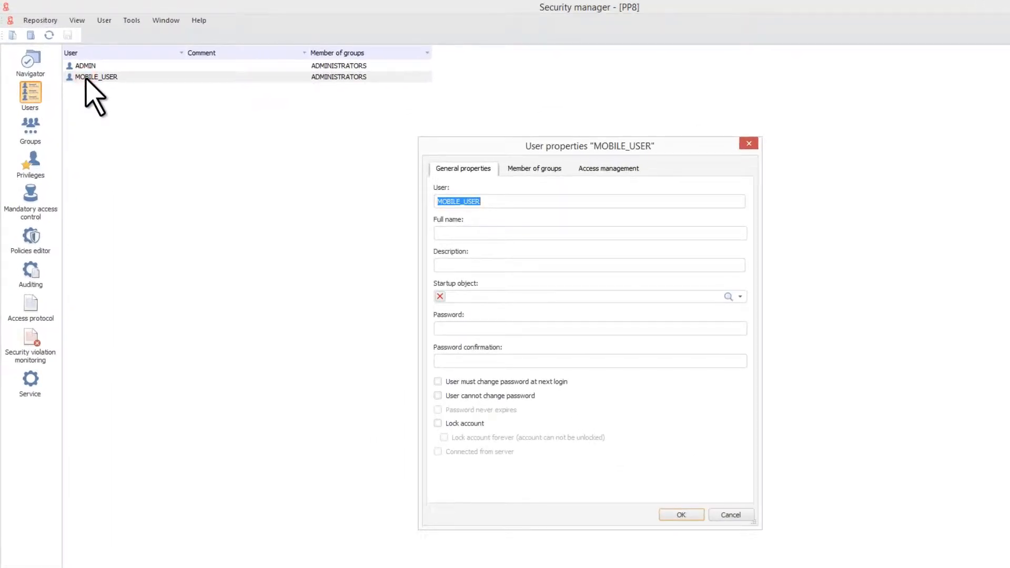
click(749, 143)
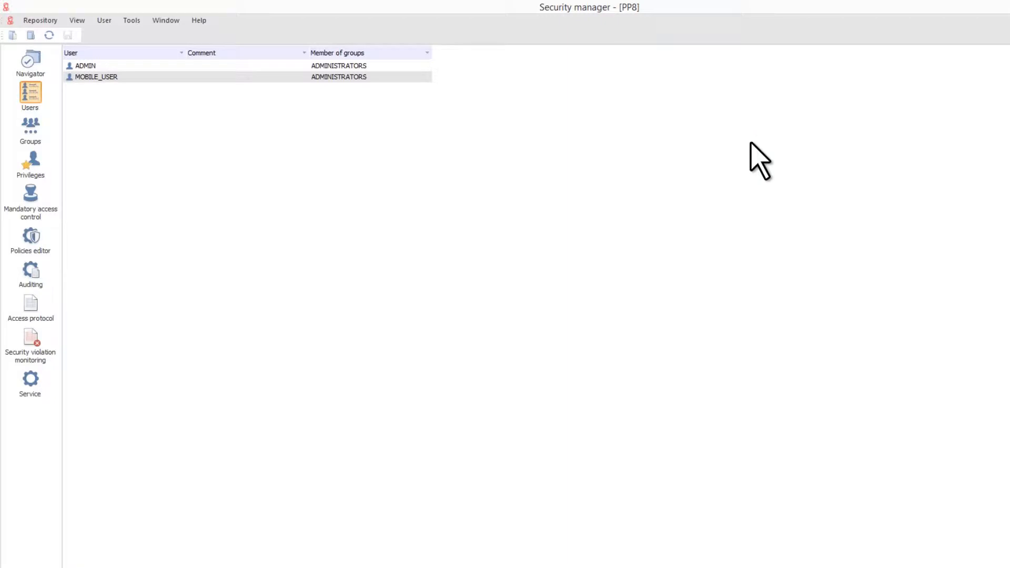
Add the domain user Analyst to the repository, creating the account on the DB server and granting rights on DBMS level.
click(102, 20)
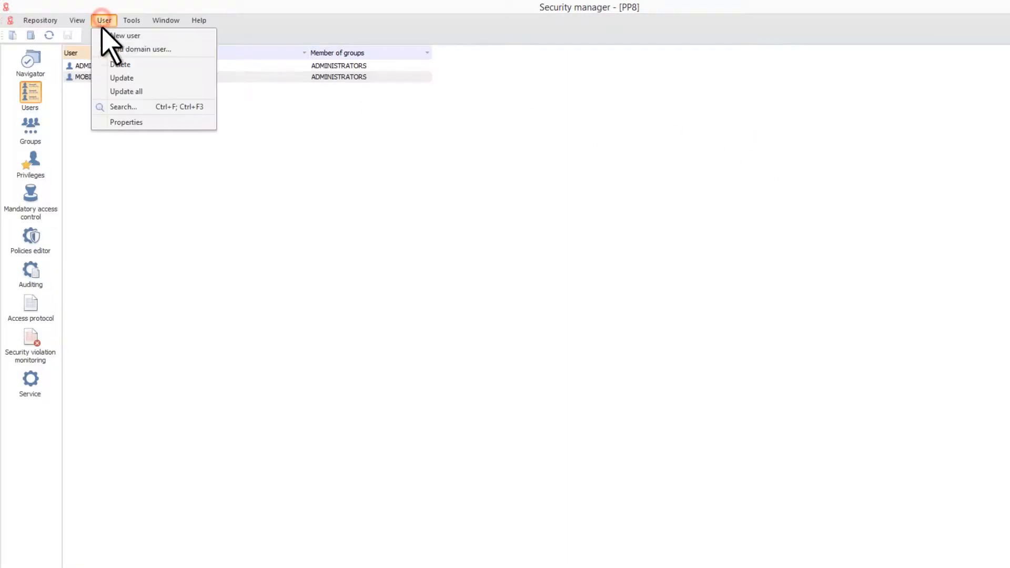
click(105, 49)
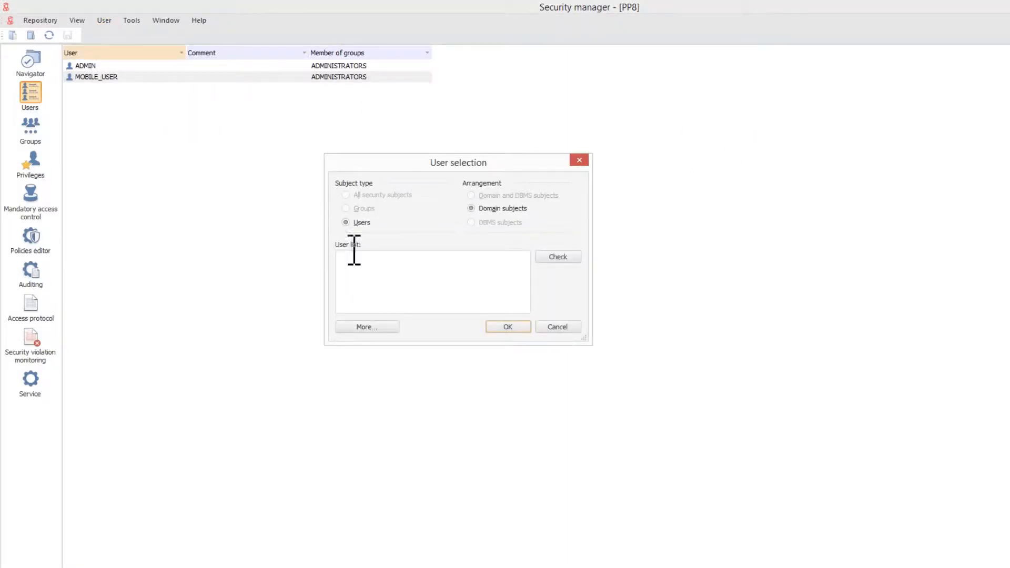
click(383, 282)
text(Analyst)
click(559, 258)
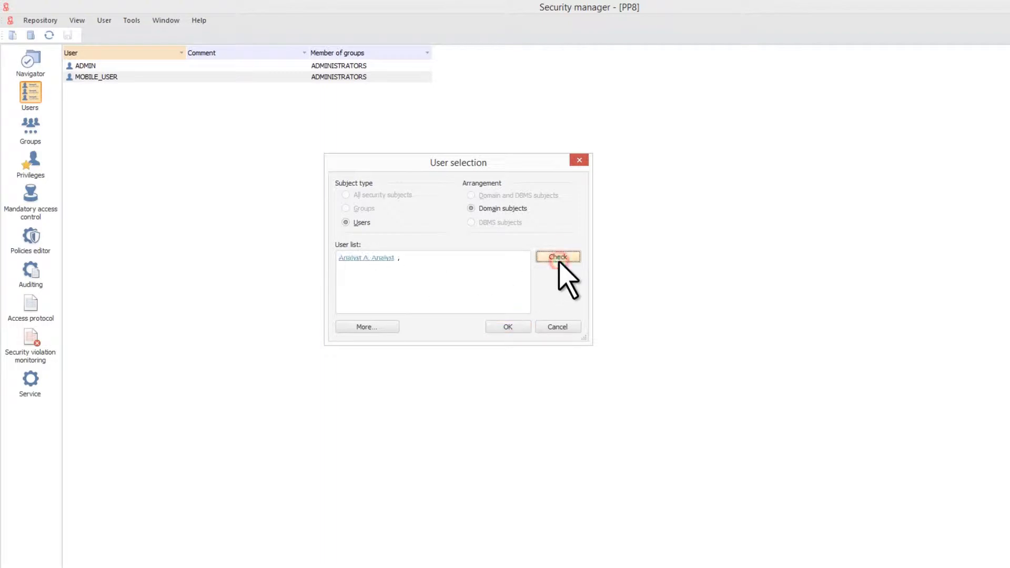
click(509, 328)
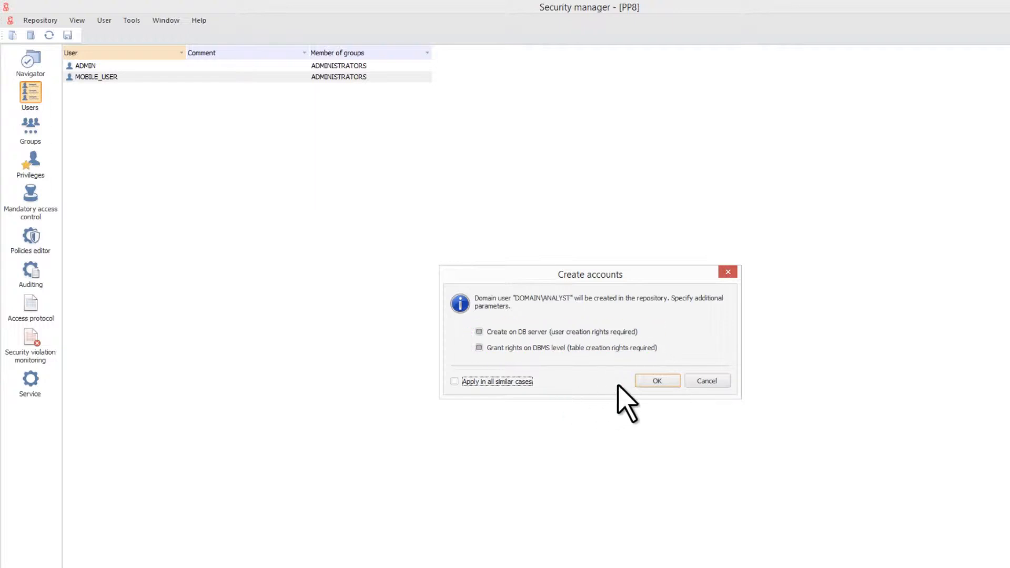
click(664, 382)
Authorize in the database with other user credentials, entering user name sa and the account password, and toggle the remember-password option.
click(593, 312)
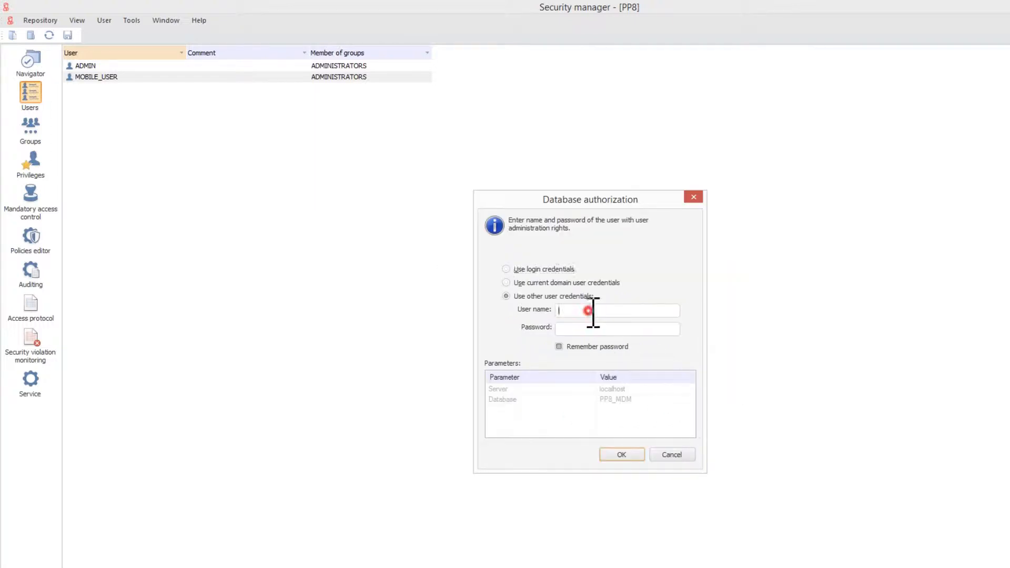
text(sa)
key(Tab)
text(*******)
click(605, 345)
click(622, 455)
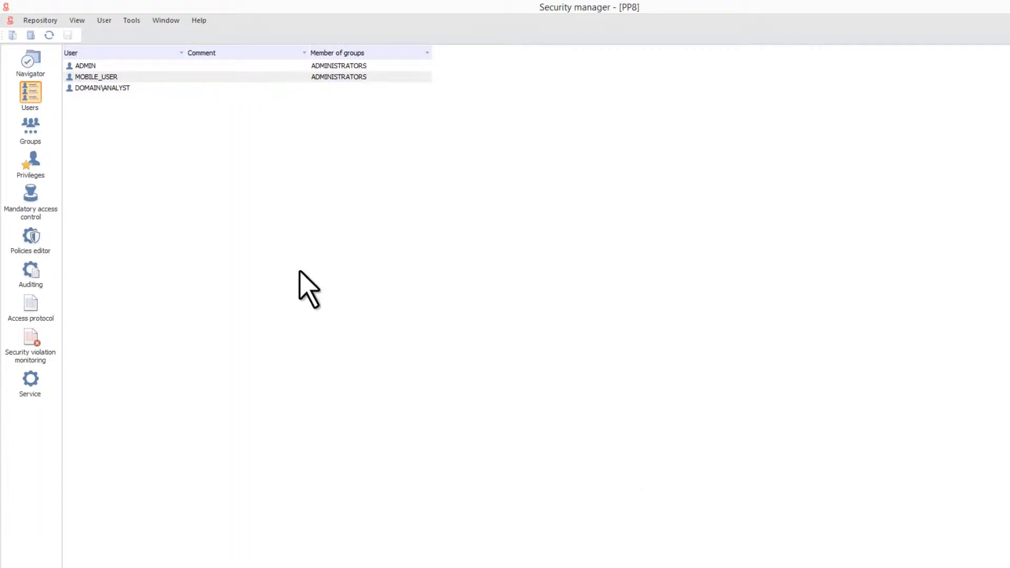
Start a new user group in the groups list and name it BUSINESS USERS.
click(30, 128)
click(105, 19)
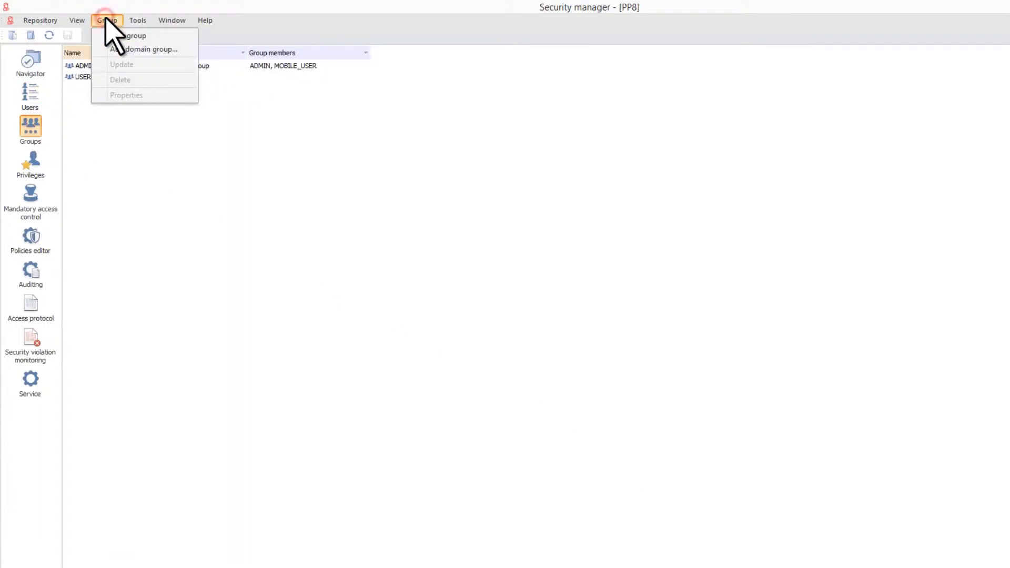
click(109, 36)
text(BUSINE)
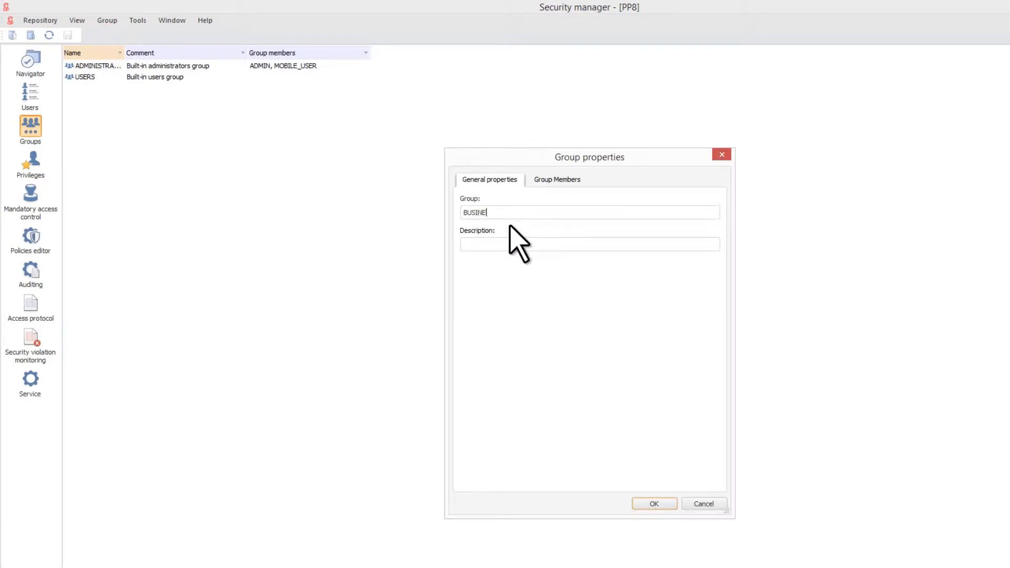
text(SS_USERS)
Add the domain user Analyst as a member, save the new group and widen the Name column of the group list.
click(547, 182)
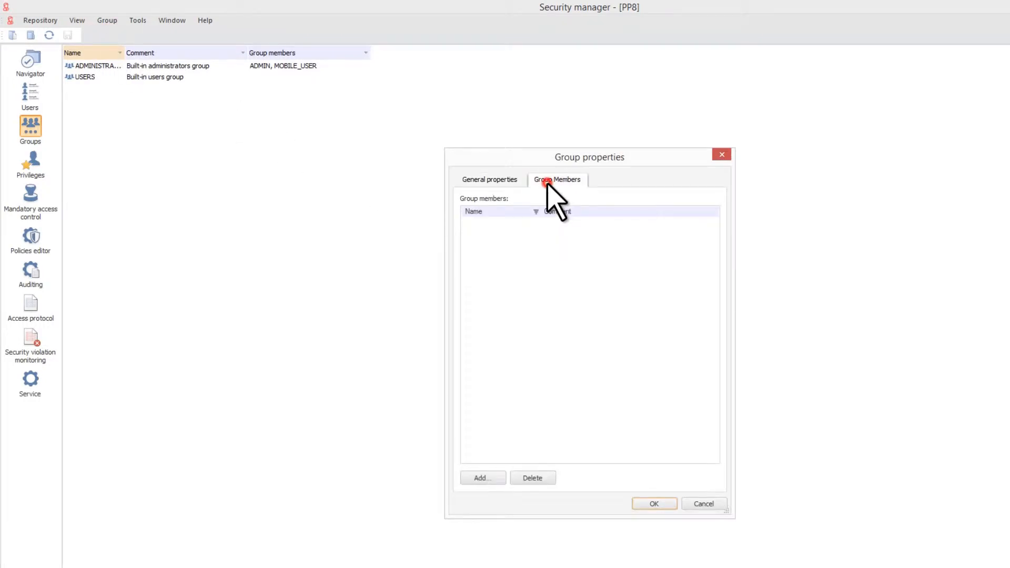
click(480, 479)
text(Analyst)
click(558, 257)
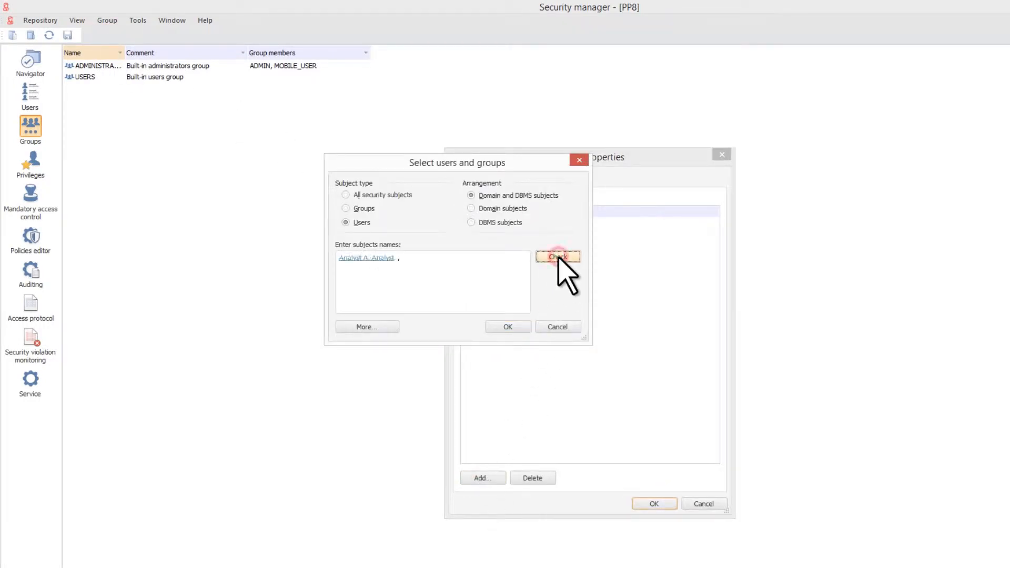
click(500, 327)
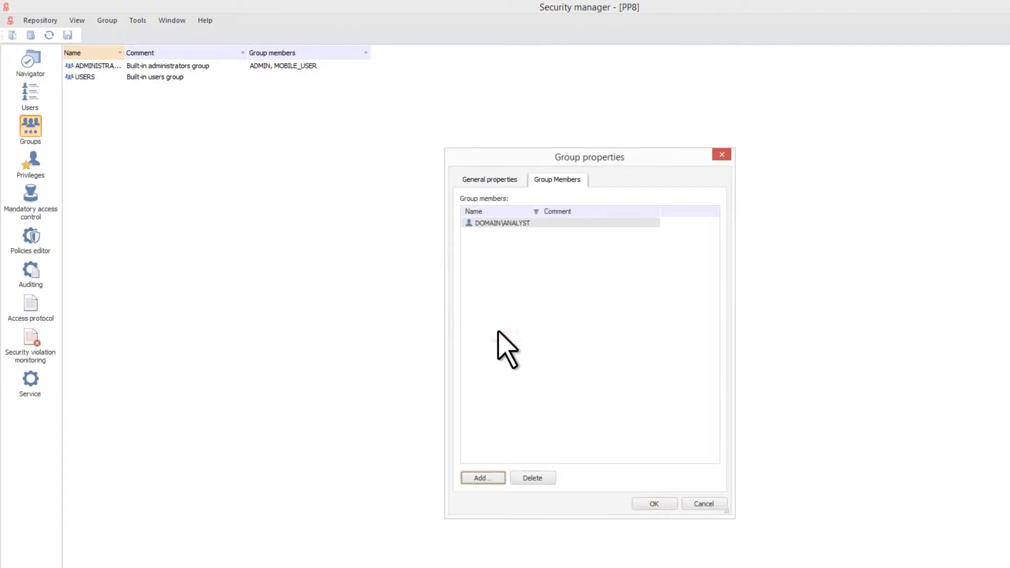
click(654, 503)
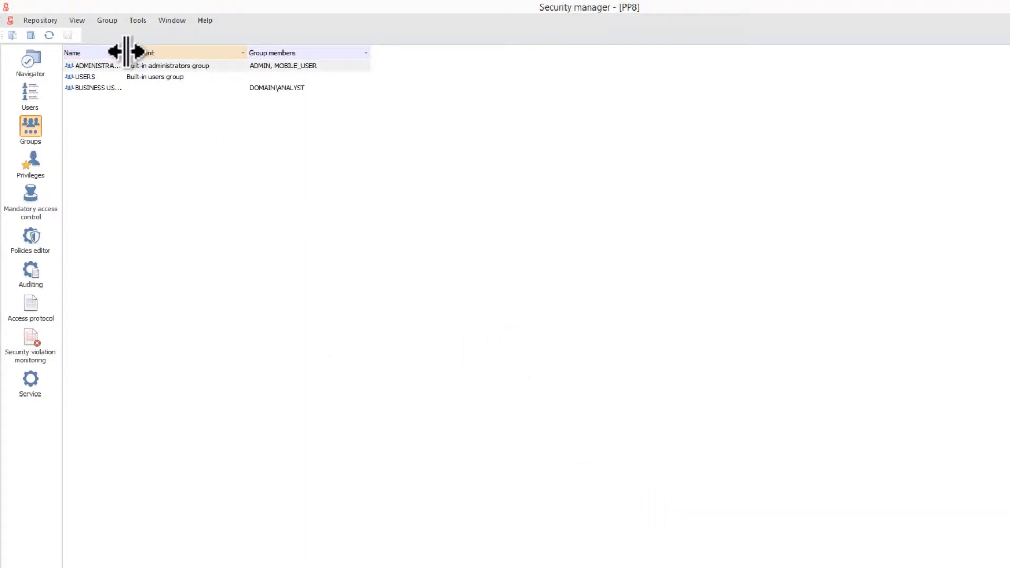
drag(127, 51, 164, 51)
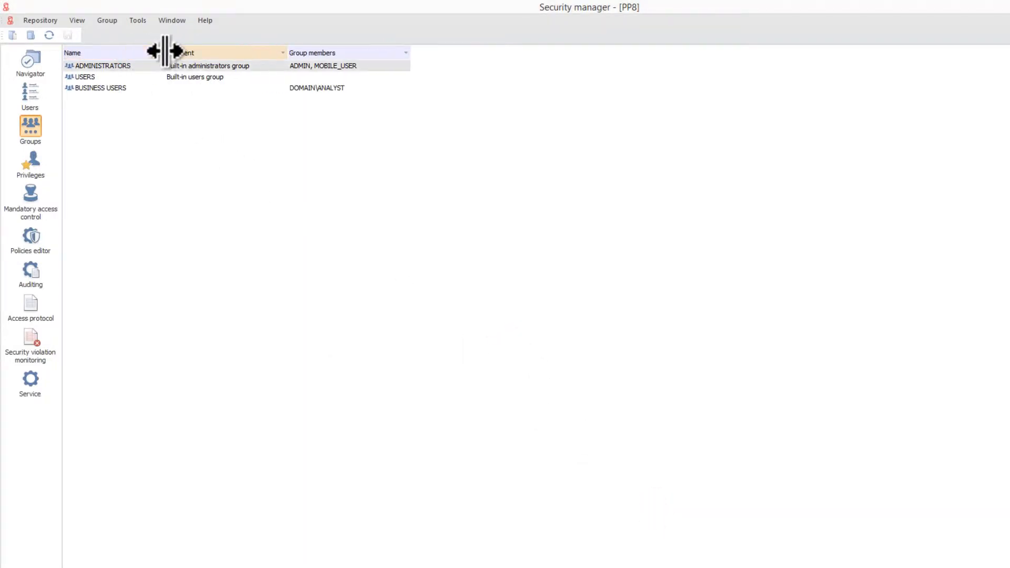
Grant the Login privilege to the BUSINESS USERS group.
click(30, 171)
double_click(83, 62)
click(526, 446)
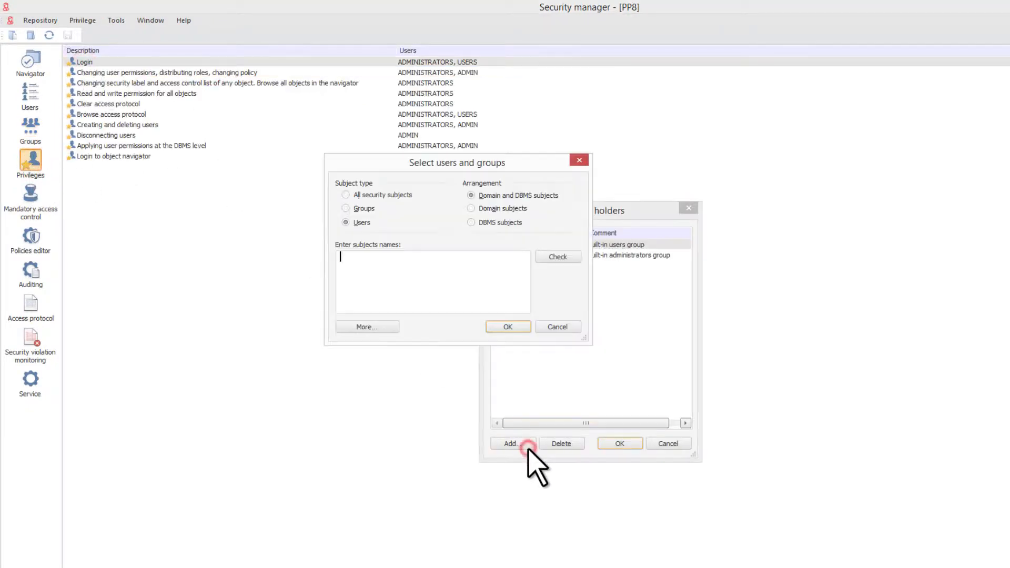
click(345, 208)
click(361, 257)
text(Business)
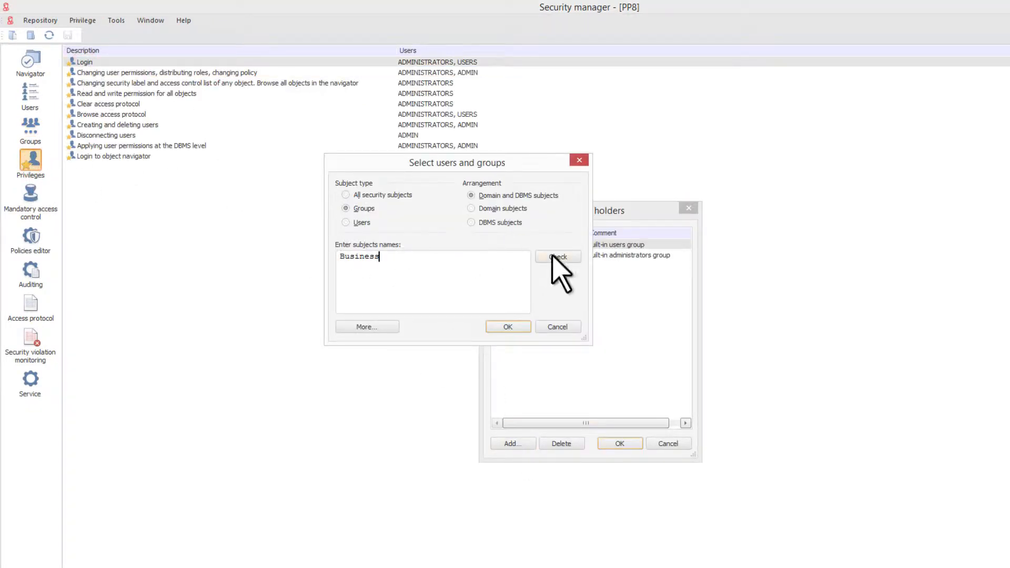
click(557, 257)
click(508, 326)
click(617, 444)
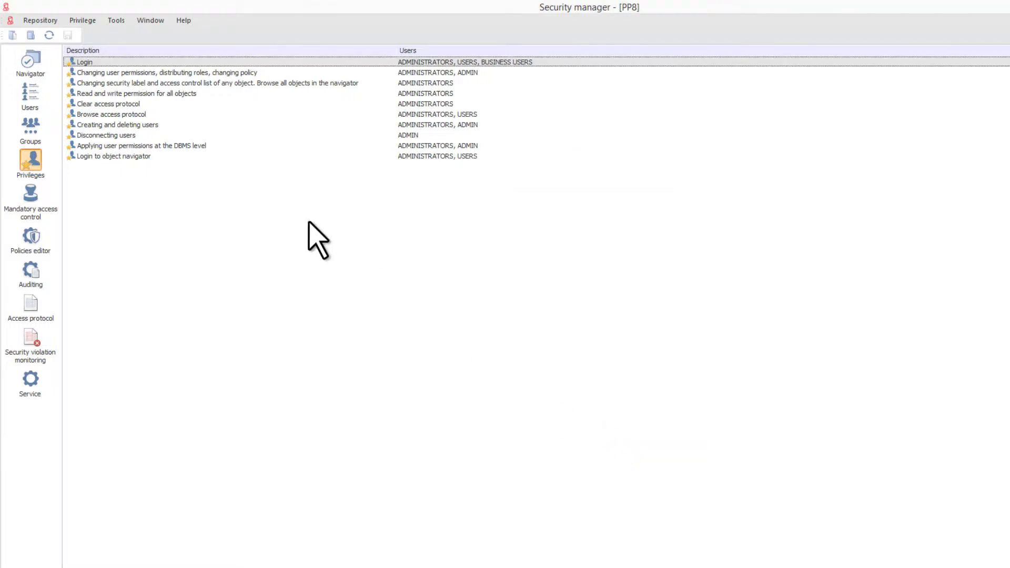
Grant the Browse access protocol privilege to the BUSINESS USERS group.
double_click(132, 114)
click(508, 444)
click(557, 257)
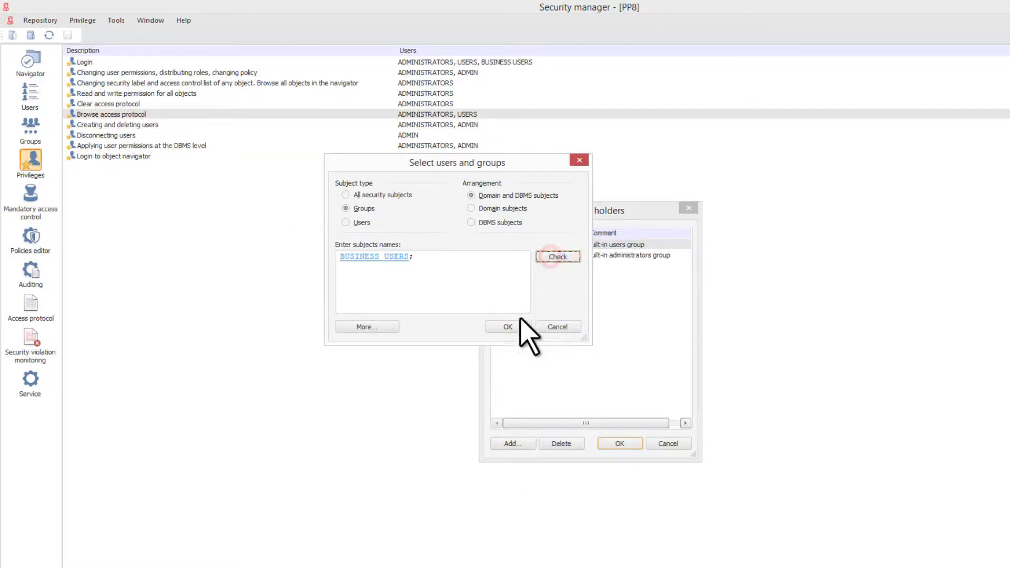
click(508, 327)
click(619, 444)
Grant the Login to object navigator privilege to the BUSINESS USERS group.
double_click(150, 156)
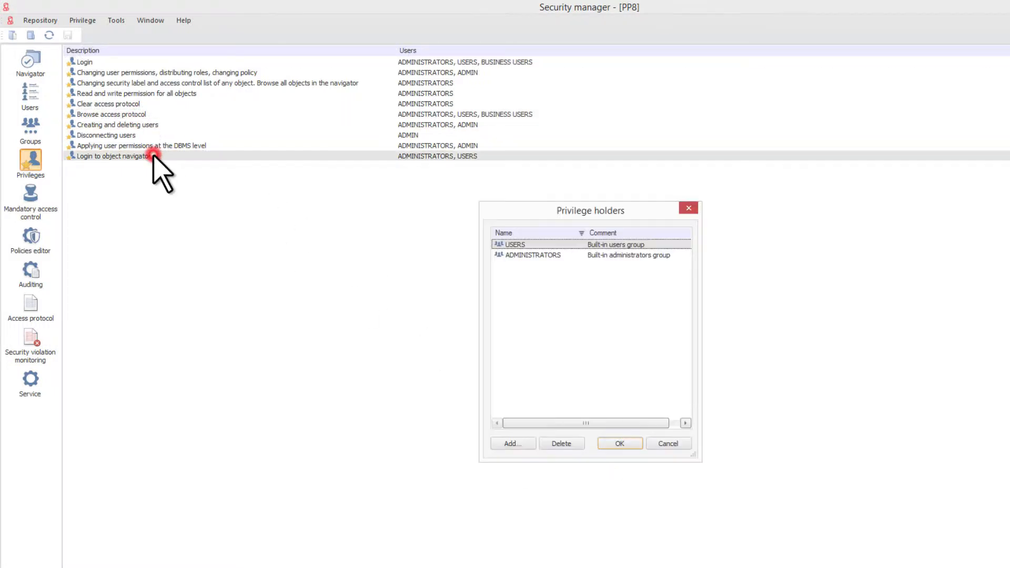
click(510, 444)
click(557, 257)
click(509, 327)
click(618, 444)
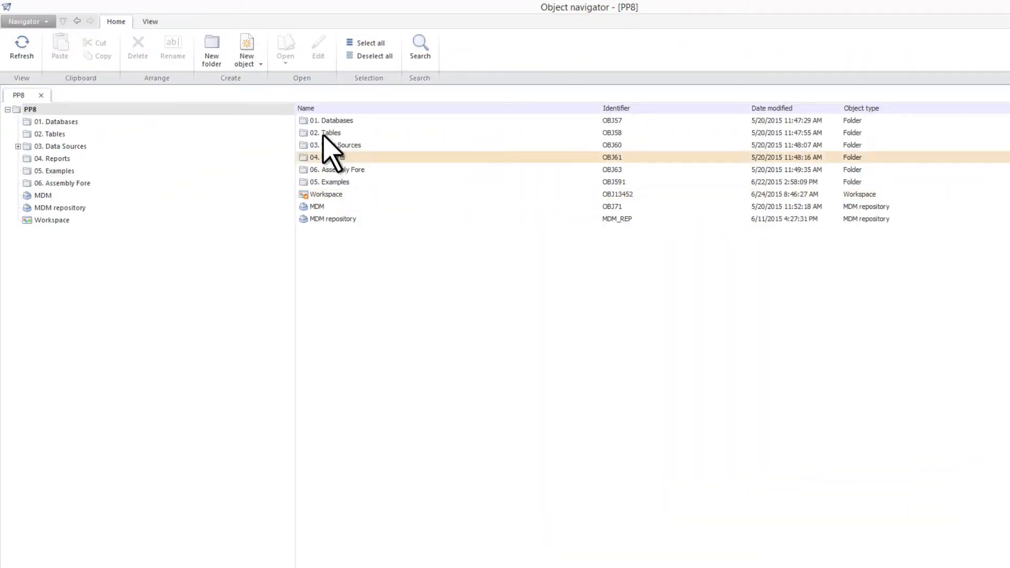
In the Object navigator, open the Database object from the 01. Databases folder for editing.
click(319, 120)
double_click(319, 120)
right_click(321, 122)
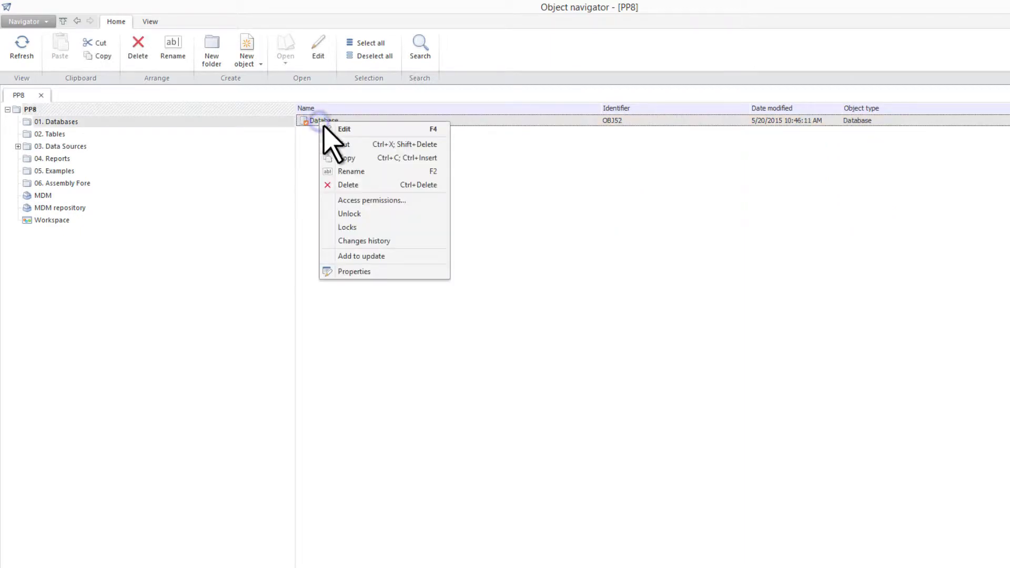
click(328, 131)
click(416, 212)
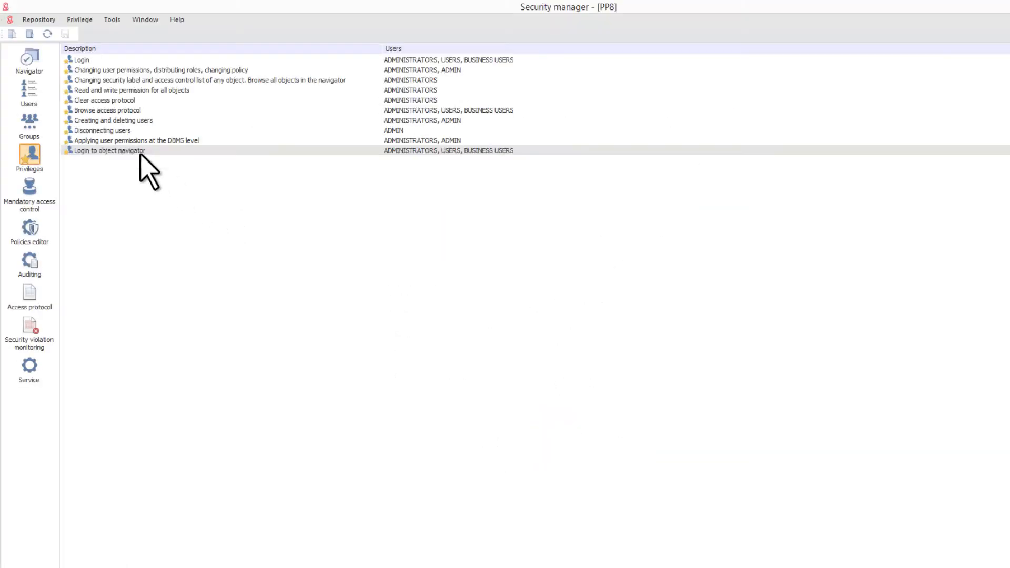
In the Security manager's object list, open access control settings for the Databases, Tables, Data Sources and Reports folders and the MDM repository together.
click(29, 59)
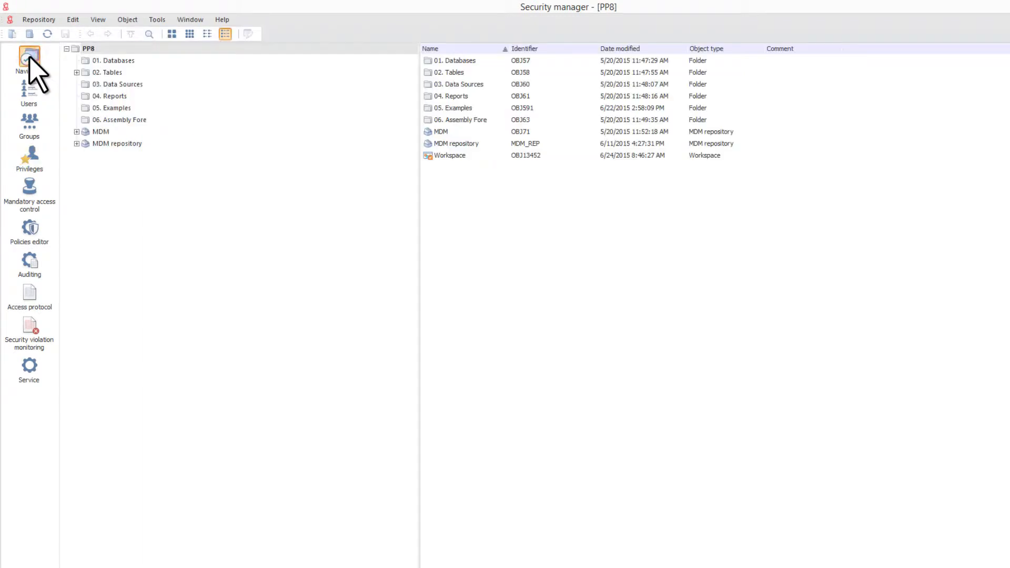
ctrl+click(457, 72)
ctrl+click(456, 84)
ctrl+click(456, 94)
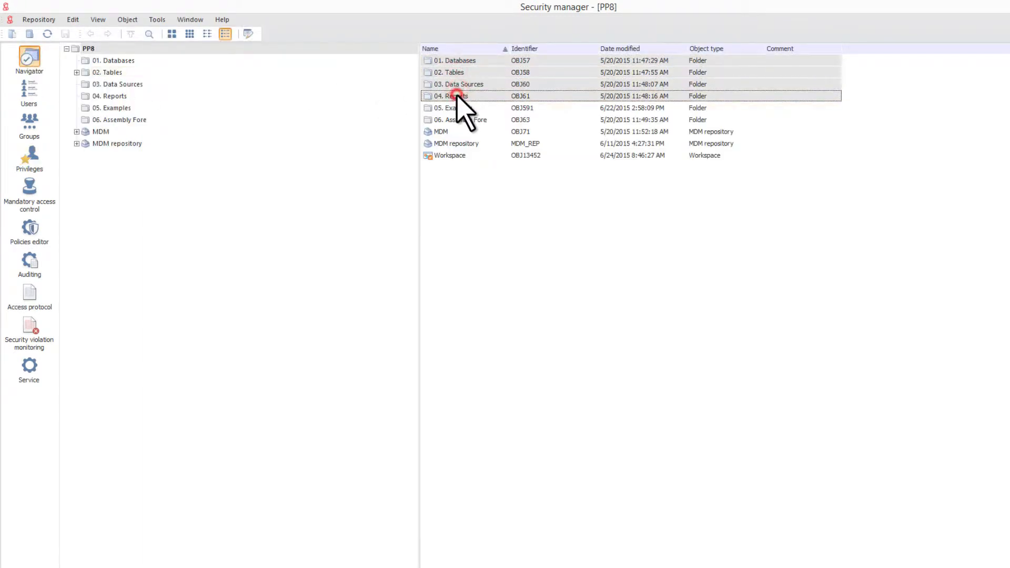
ctrl+click(445, 132)
right_click(446, 131)
click(456, 144)
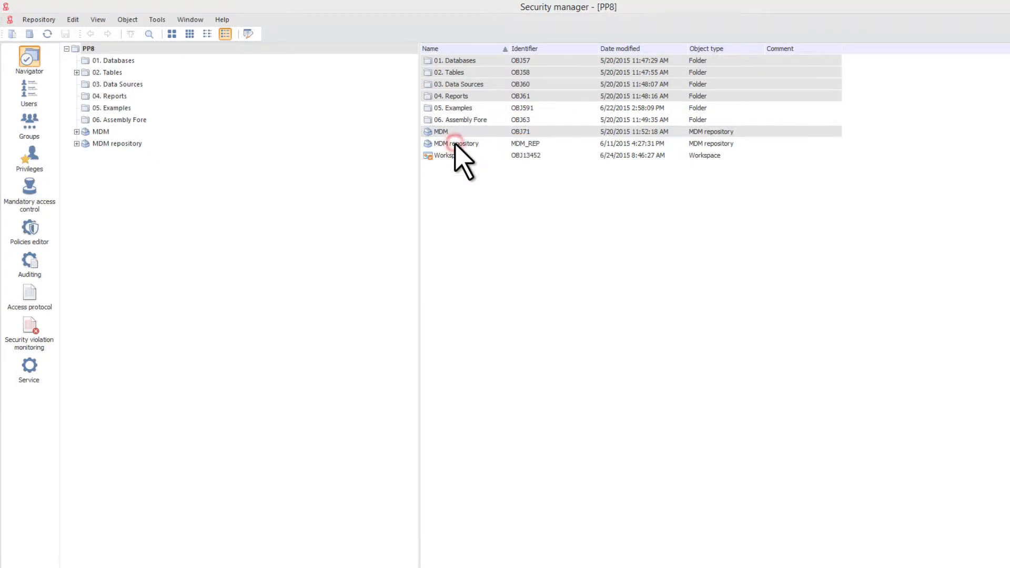
Add the Business users group to the selected objects' access control settings and allow it the Read operation.
click(605, 290)
text(Business users)
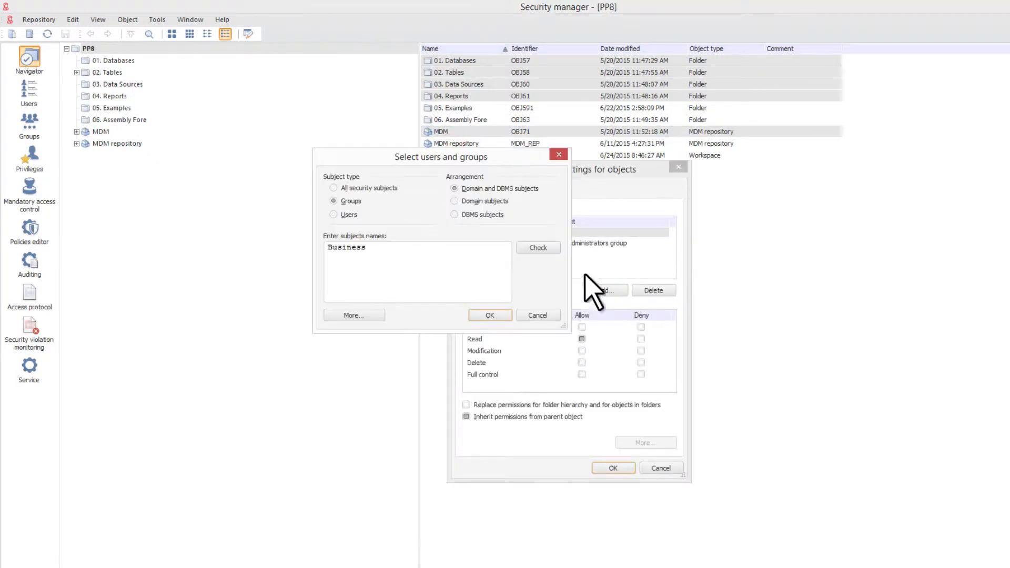
click(549, 248)
click(504, 314)
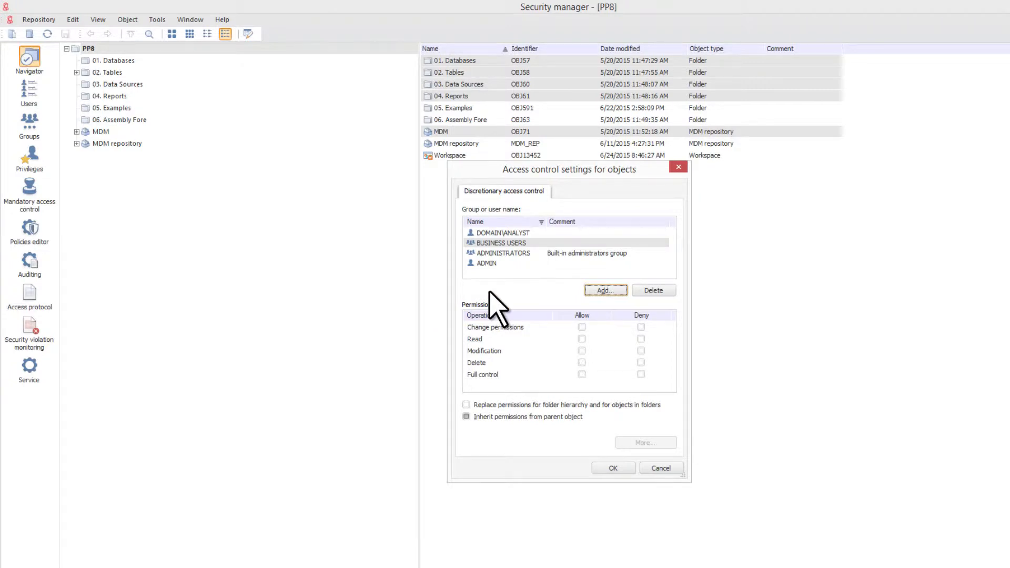
click(582, 339)
click(610, 469)
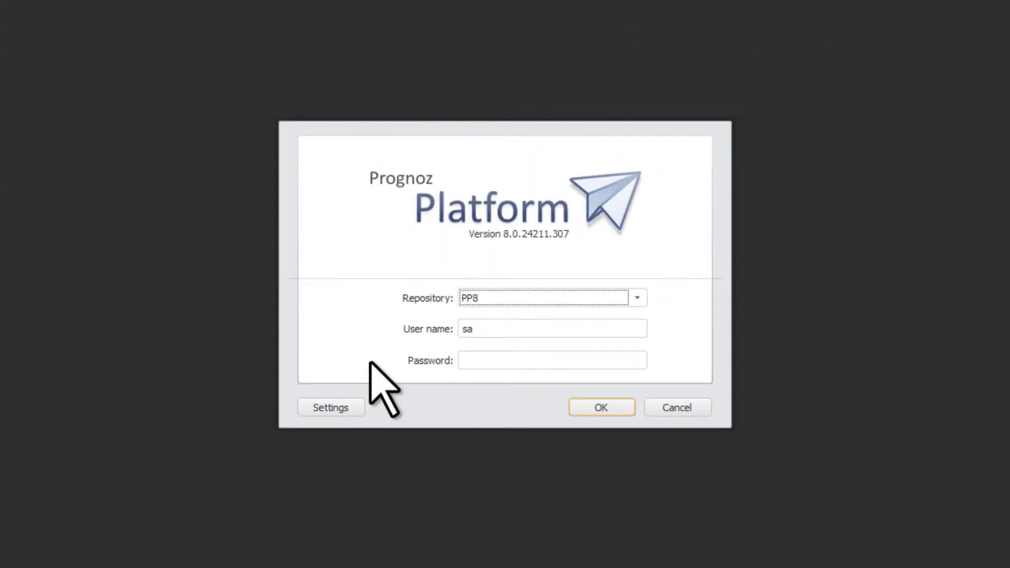
Change the PP8 repository's authentication type to one that needs no user name or password at login.
click(345, 409)
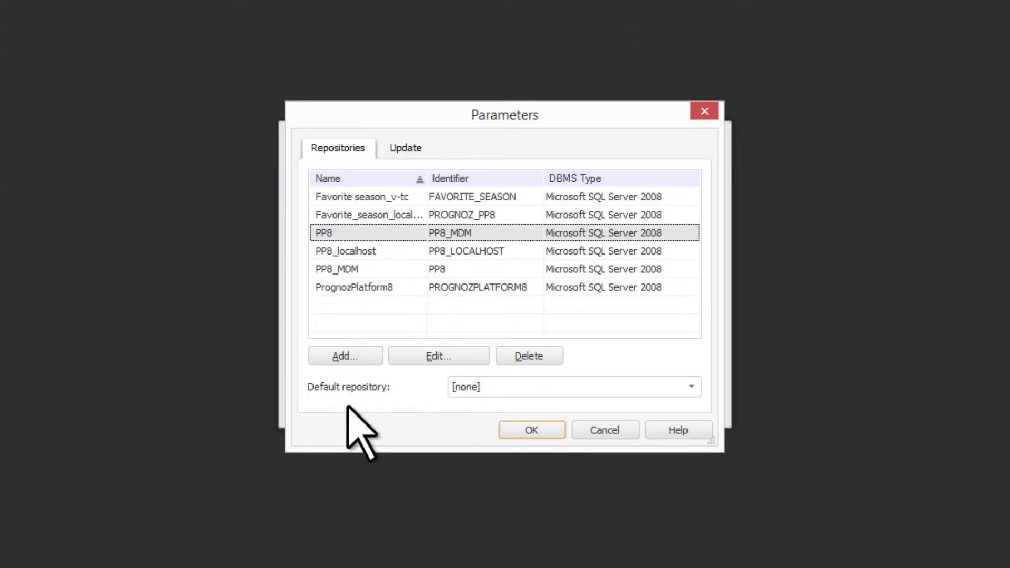
click(443, 356)
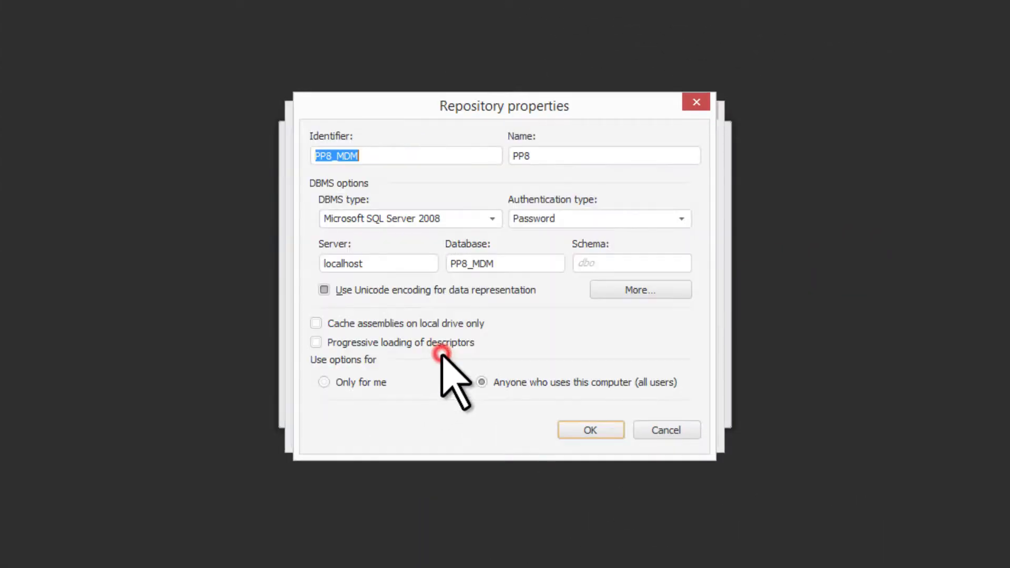
click(655, 216)
click(647, 260)
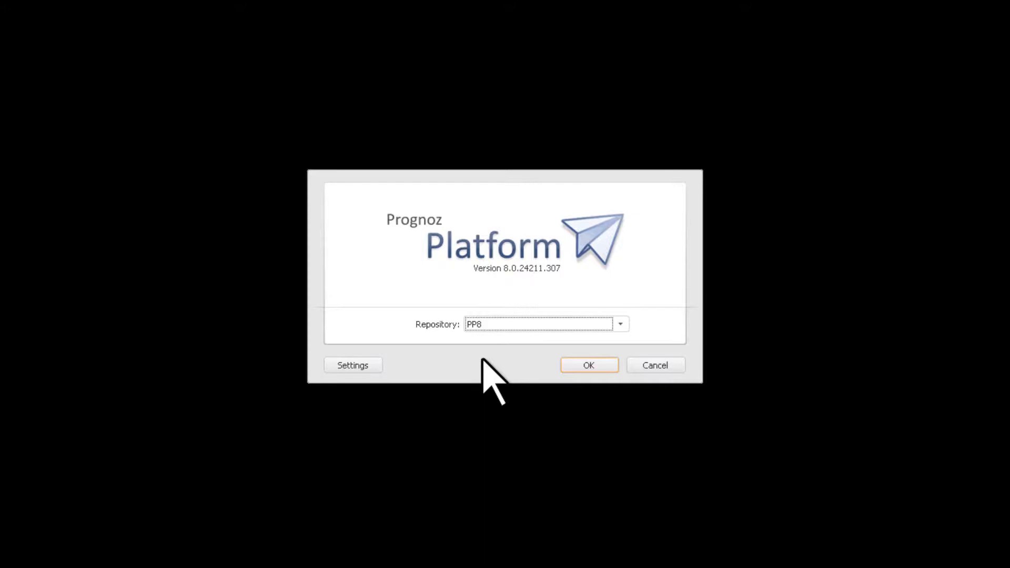
Log in to the PP8 repository and check the operations available for the South America socioeconomic indices report in 04. Reports.
click(606, 364)
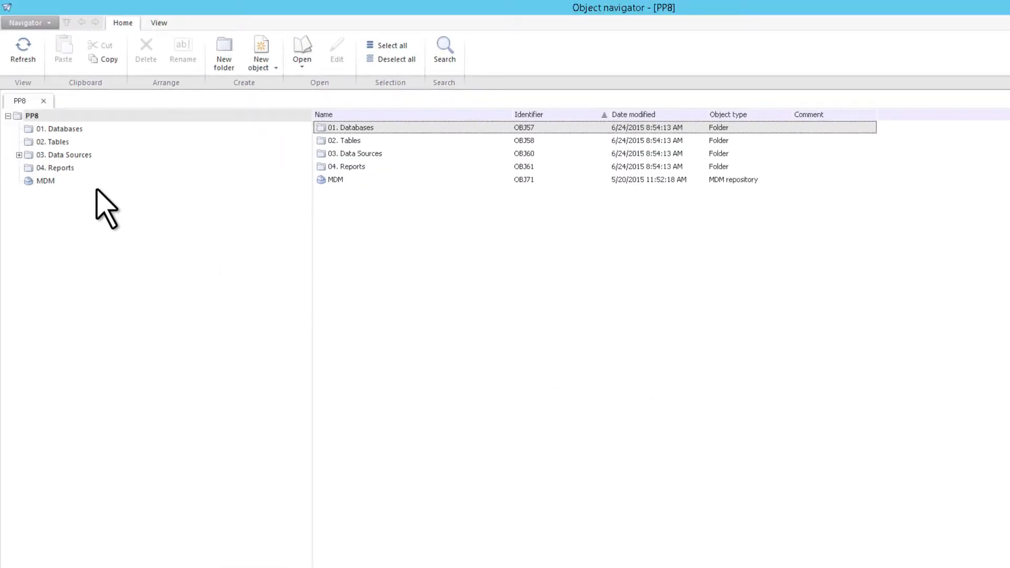
click(68, 168)
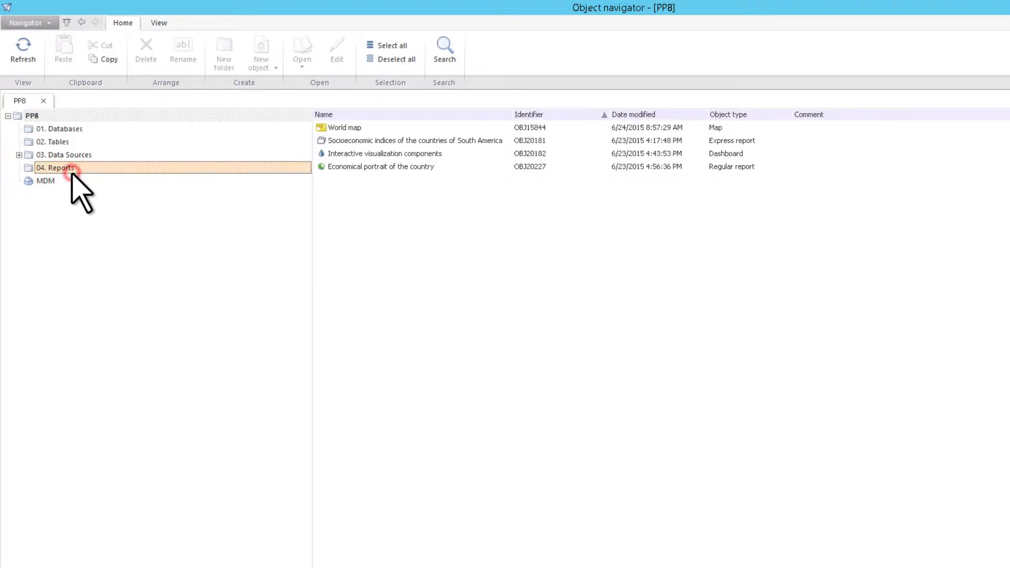
right_click(359, 140)
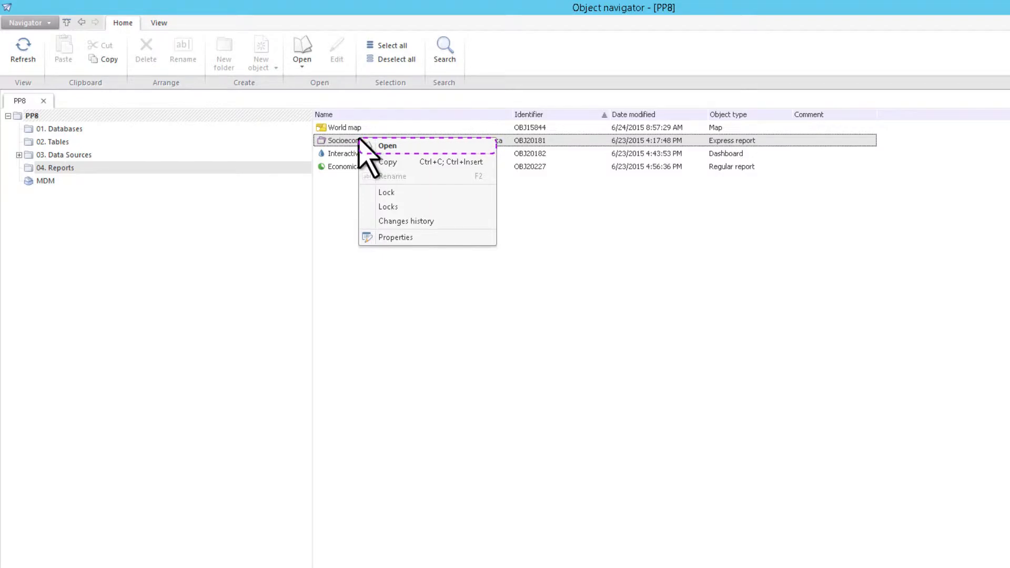
Open the South America socioeconomic indices report from 04. Reports and examine its data table and data commands.
click(360, 141)
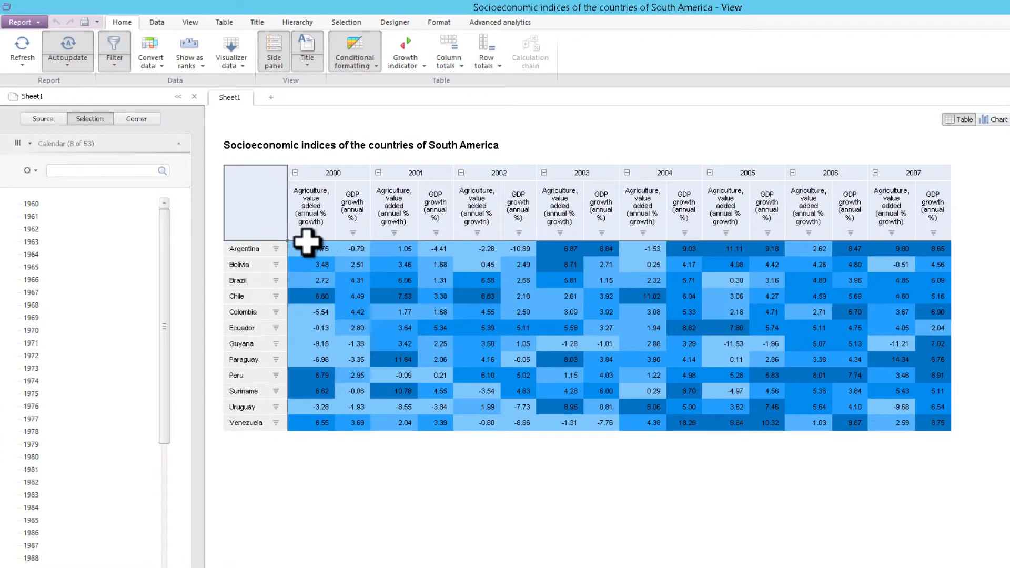
click(308, 243)
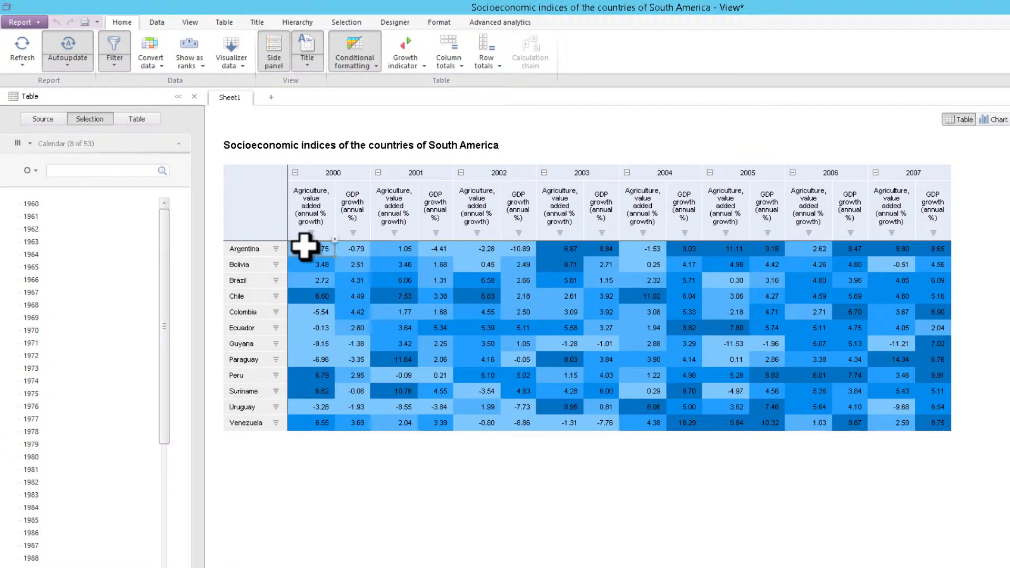
click(157, 22)
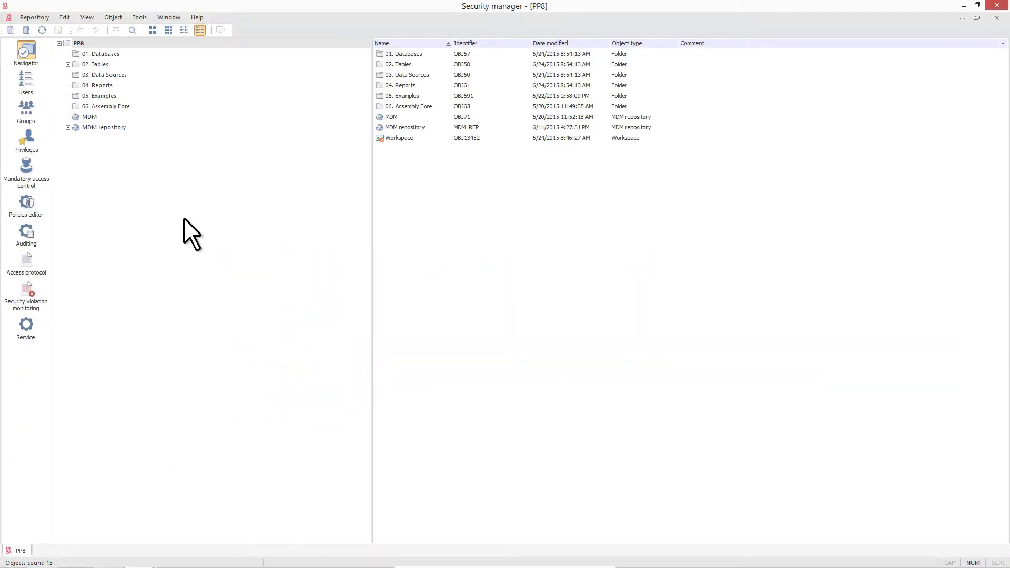
In the Security manager's mandatory access control, create a hierarchical category named DOMAIN.
click(32, 164)
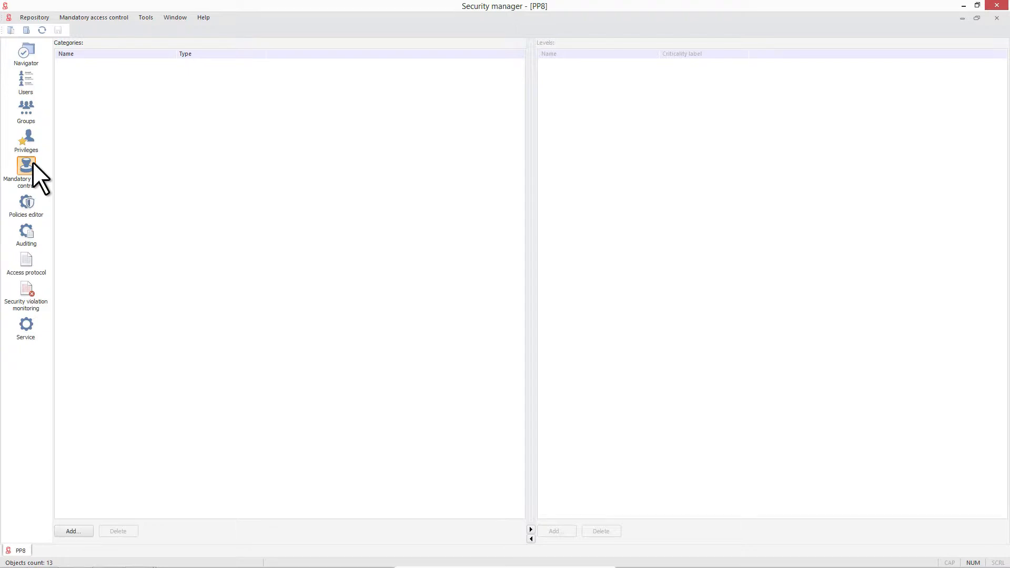
click(86, 532)
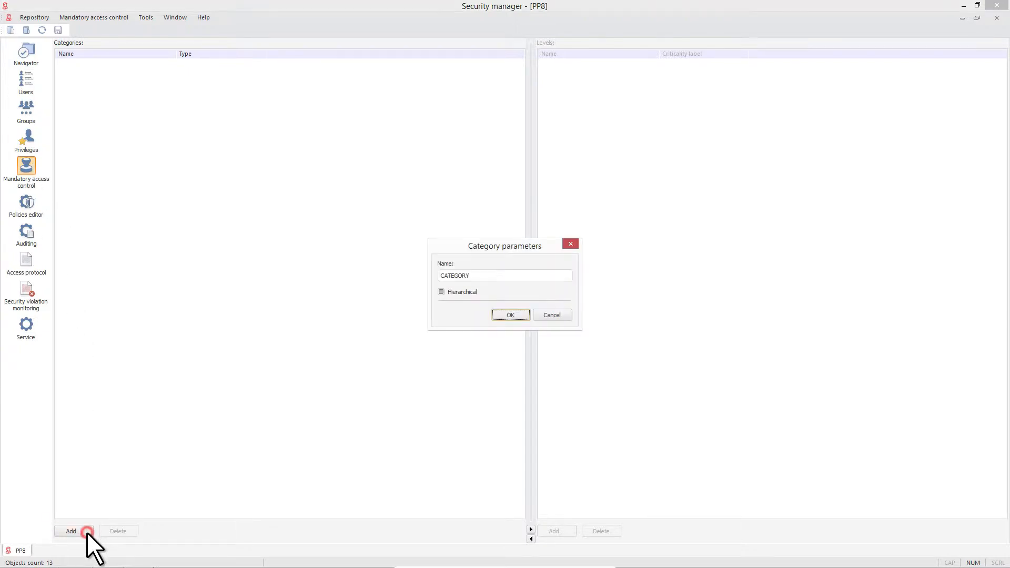
double_click(472, 275)
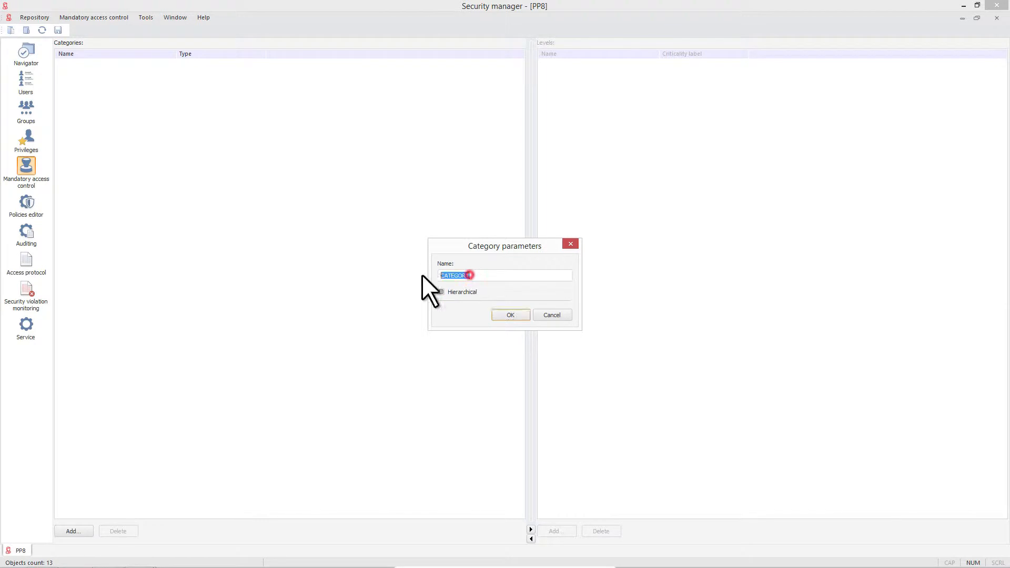
text(DOMAIN)
click(441, 292)
click(511, 315)
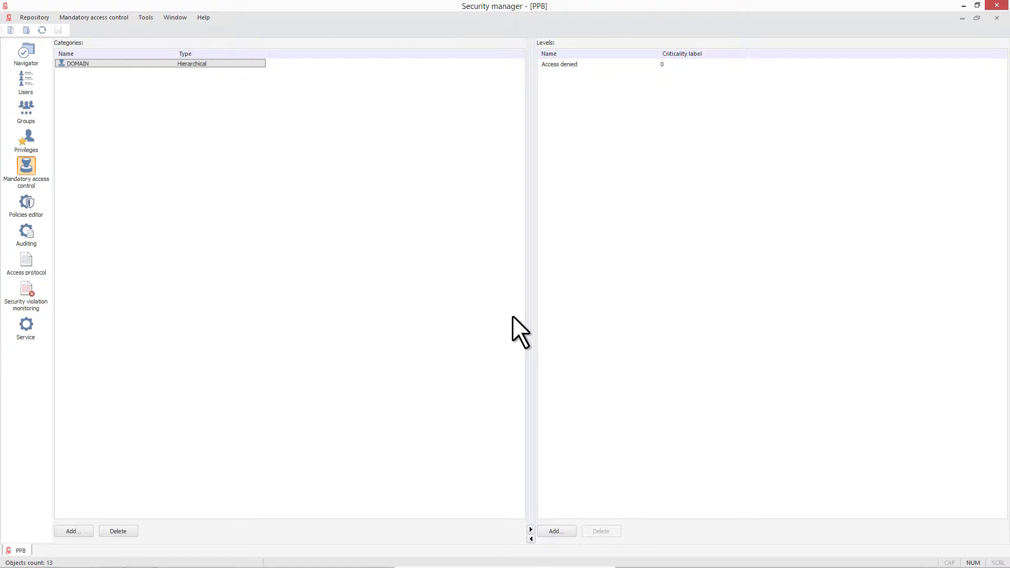
Add a security level named Restricted access with criticality label 1 to the DOMAIN category.
click(556, 531)
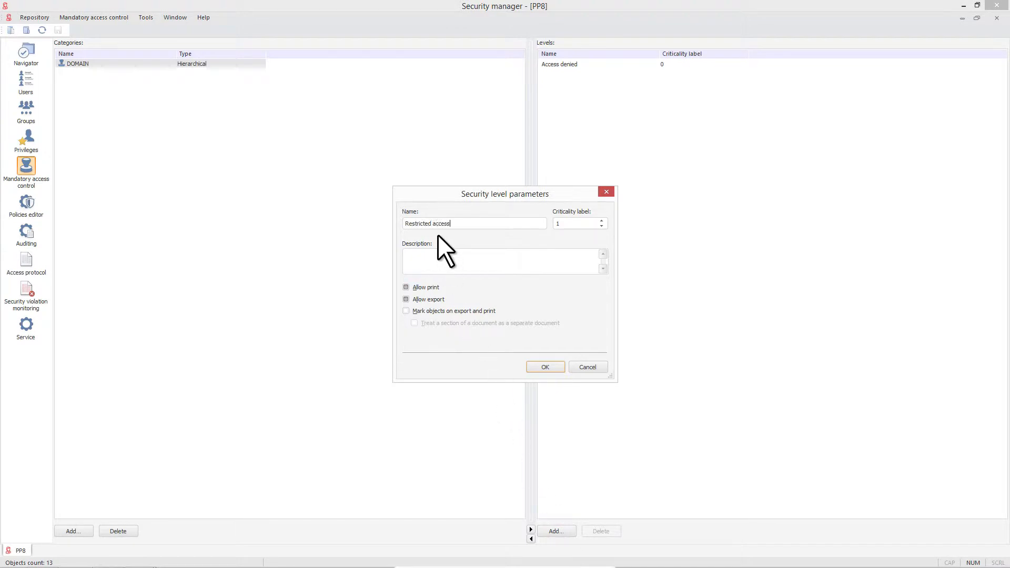
text(Restricted access)
click(545, 367)
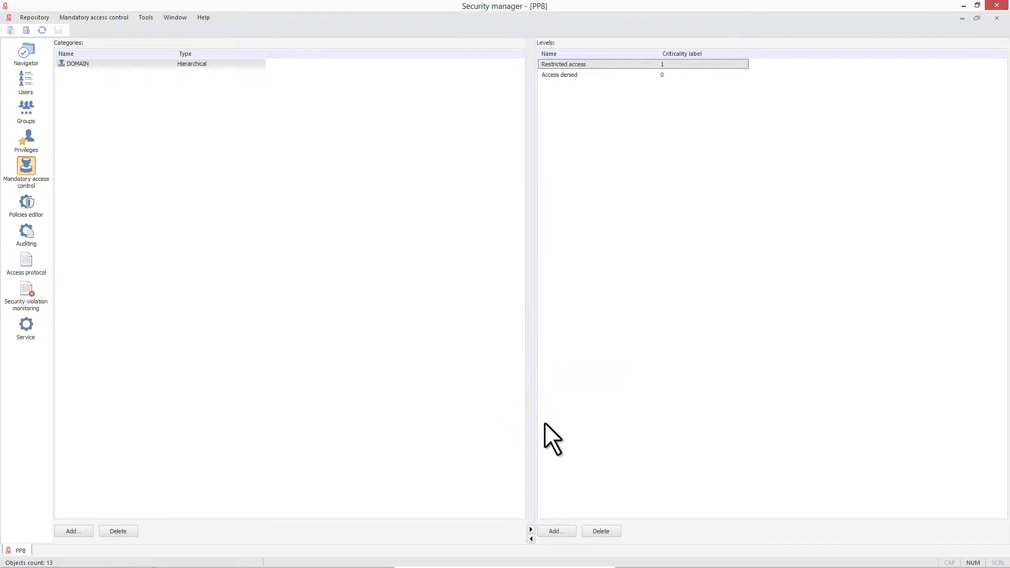
Add a Limited access security level with criticality label 2 to the DOMAIN category, with print and export disallowed.
click(556, 531)
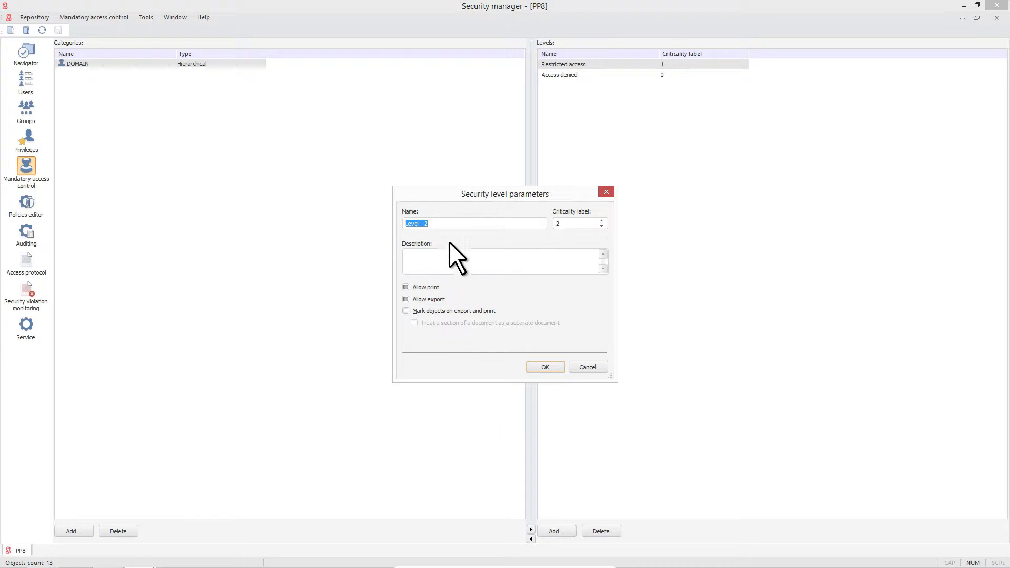
text(Limited access)
click(406, 288)
click(405, 299)
click(547, 368)
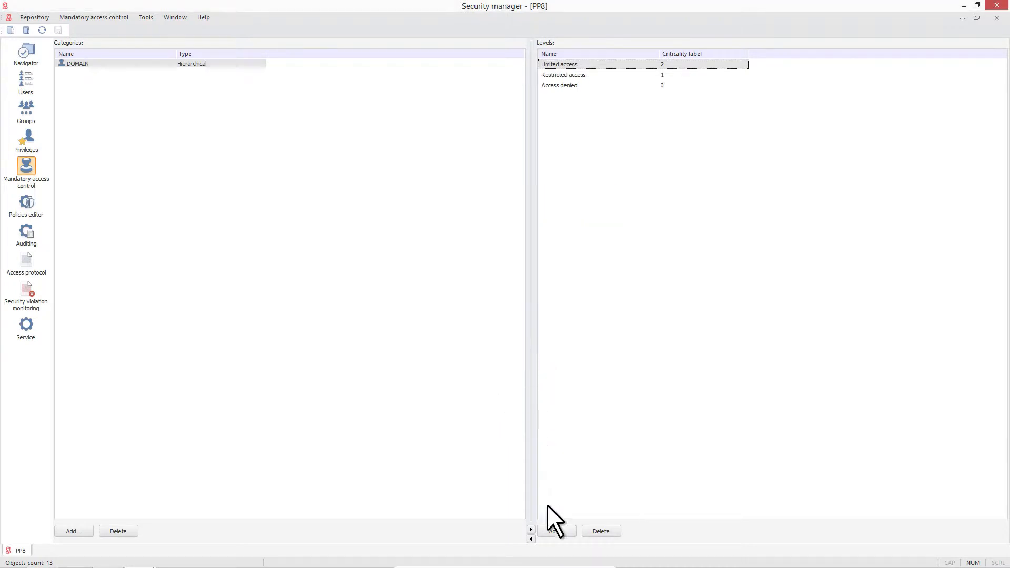
Add a Free access security level with criticality label 3 to the DOMAIN category.
click(548, 529)
text(Fr)
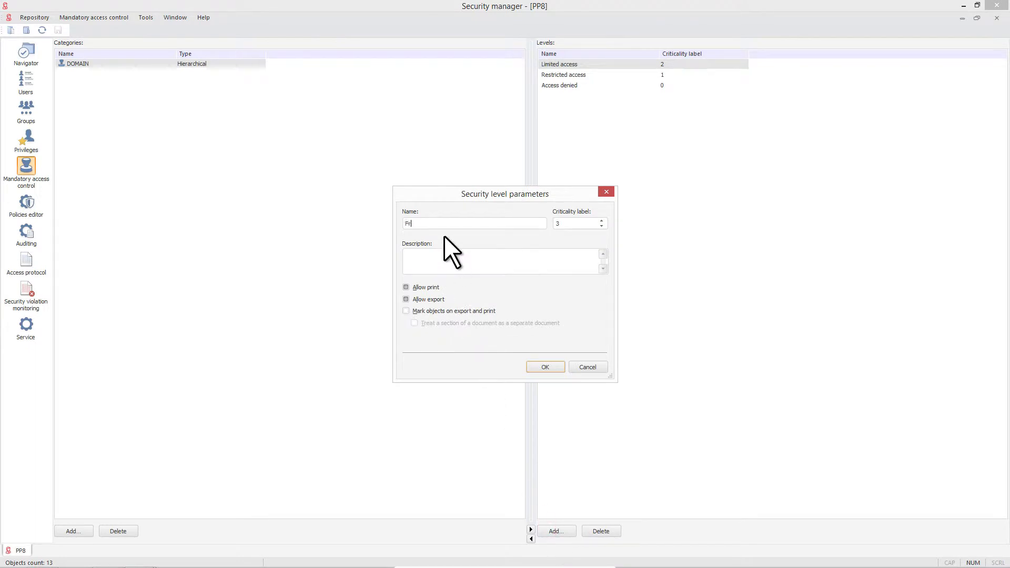
text(ee access)
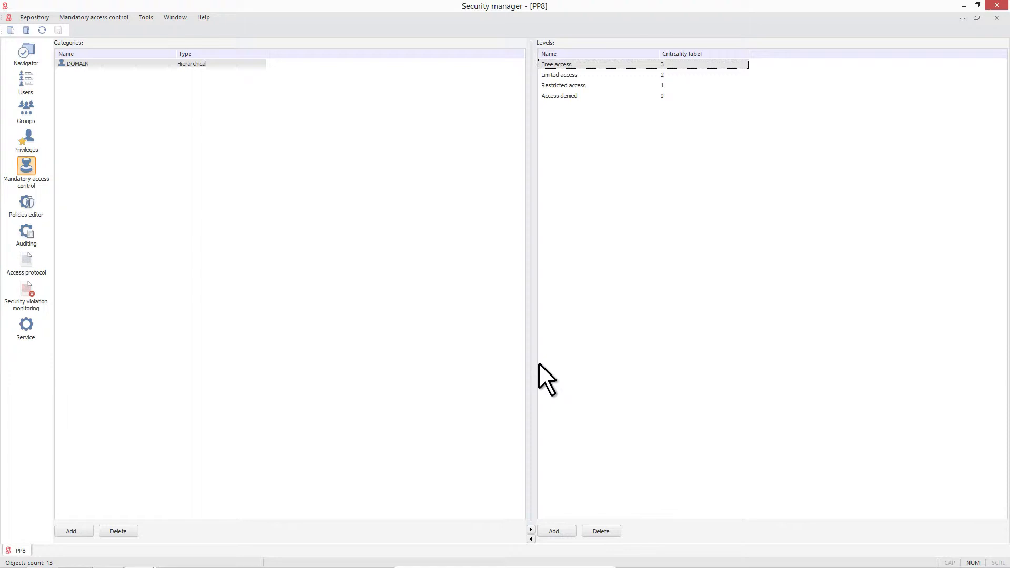
Set Interactive visualization components from 04. Reports as the general policy's default startup object, save it, and log in to PP8 to check.
click(25, 203)
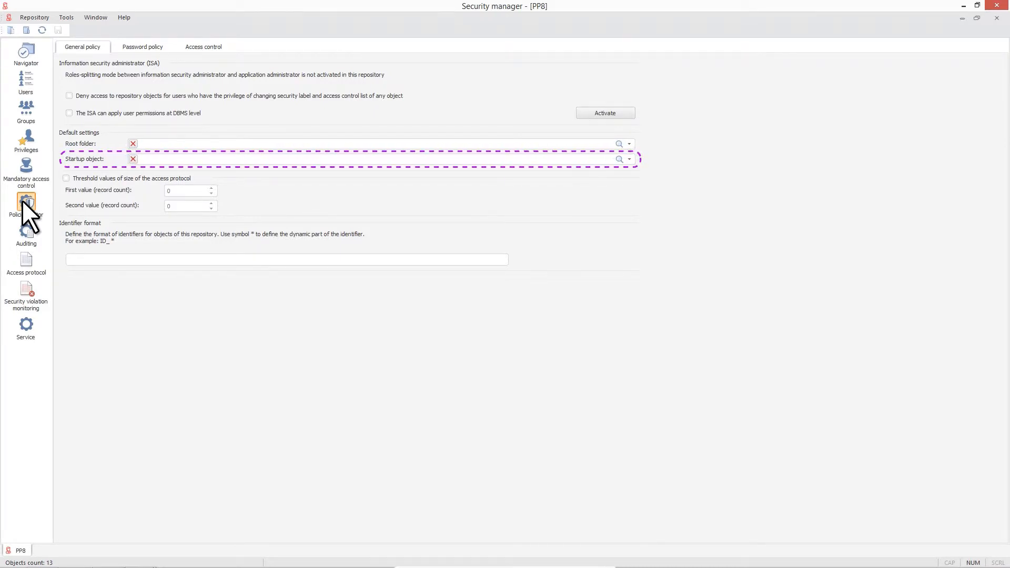
click(629, 158)
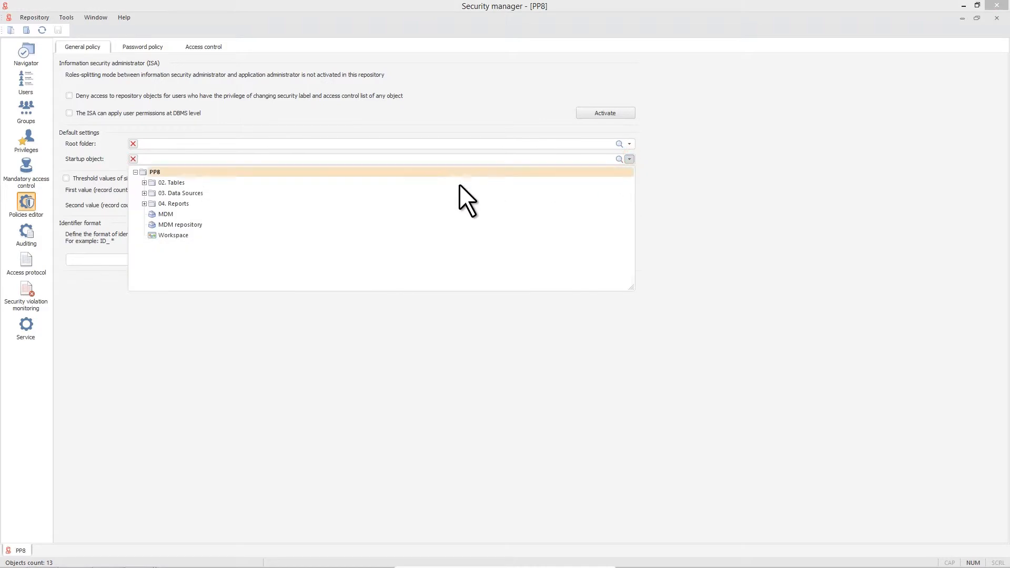
click(144, 203)
click(176, 224)
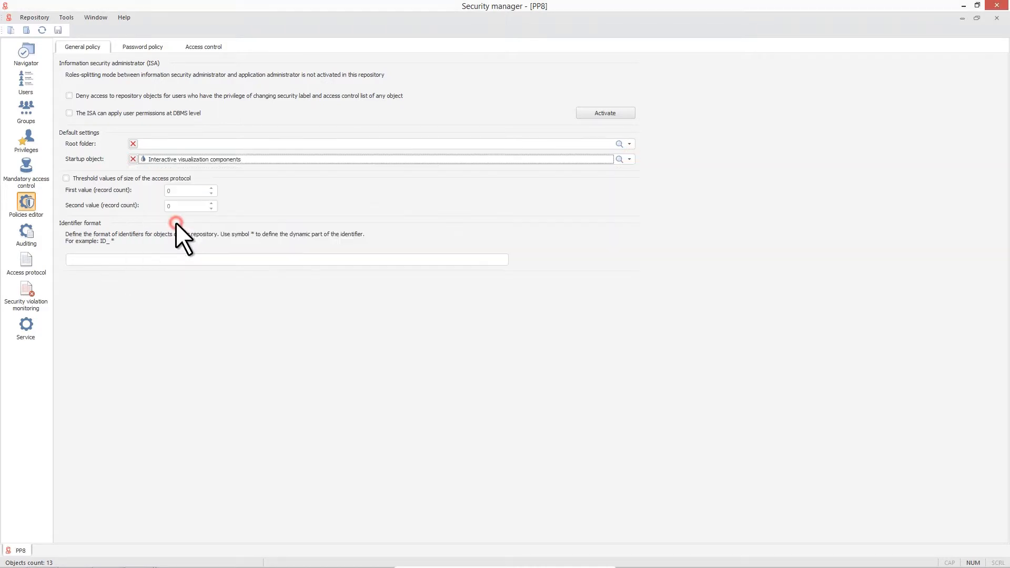
click(58, 30)
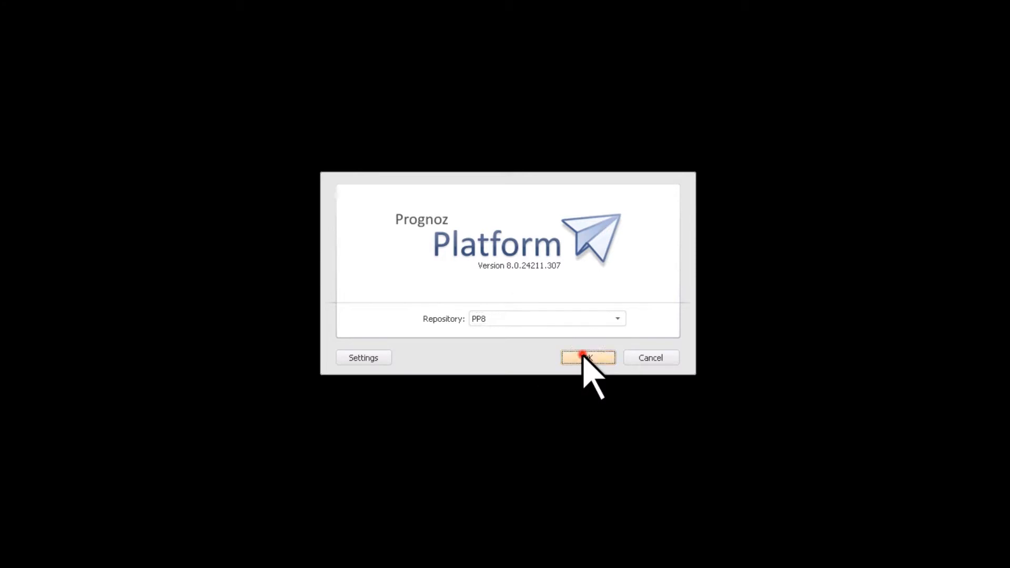
click(585, 357)
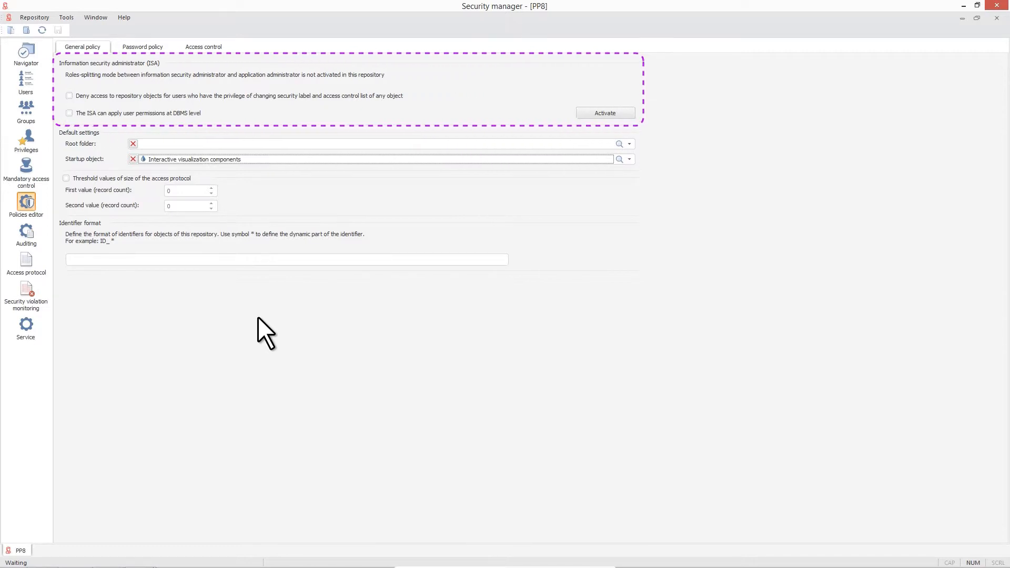
Review the password policy, then disable discretionary access and enable mandatory access in the access control policy and save.
click(136, 49)
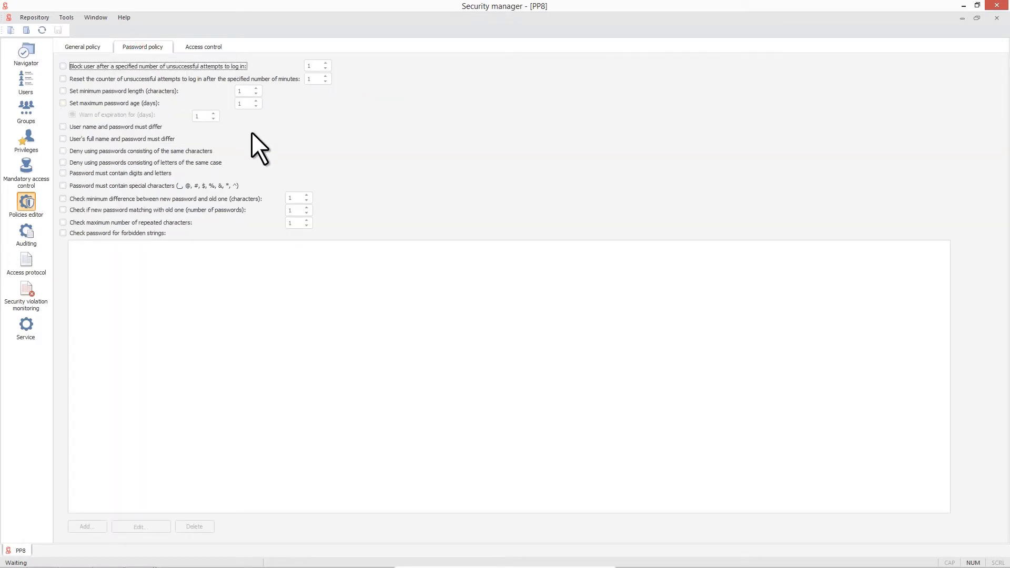
click(217, 51)
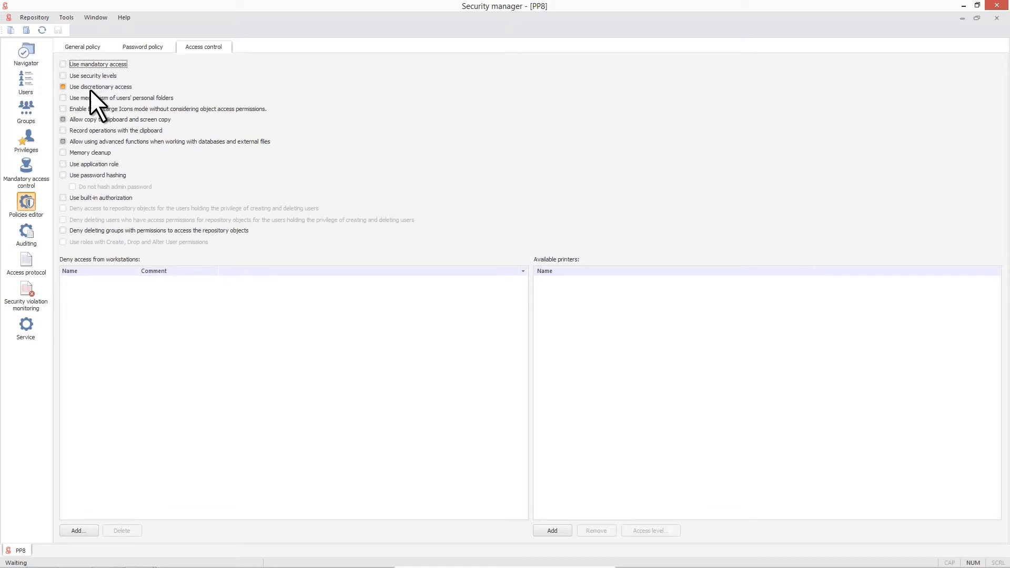
click(63, 86)
click(65, 64)
click(57, 31)
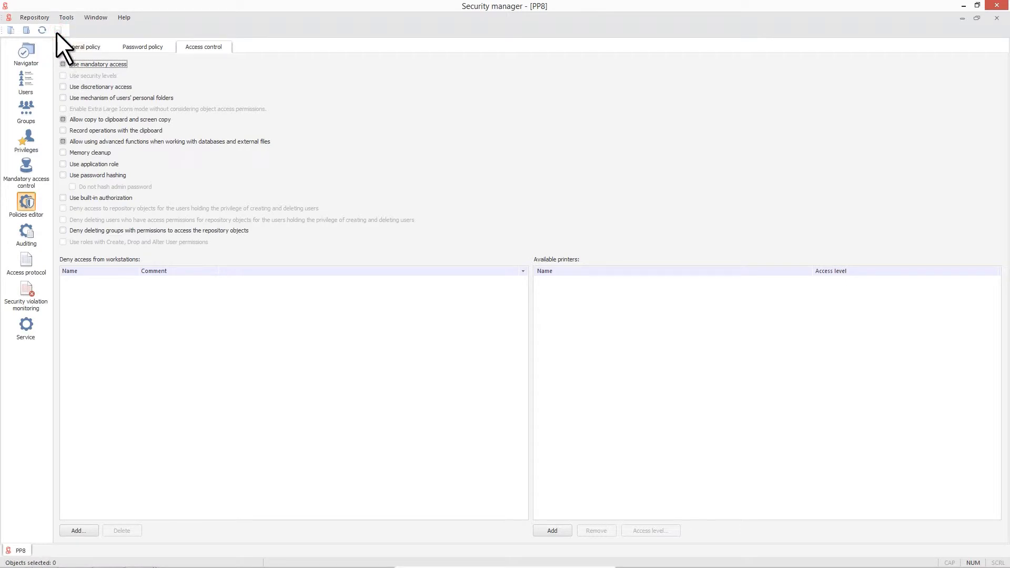
Set the DOMAIN category's access level to Restricted access for the 04. Reports folder.
click(26, 52)
right_click(397, 84)
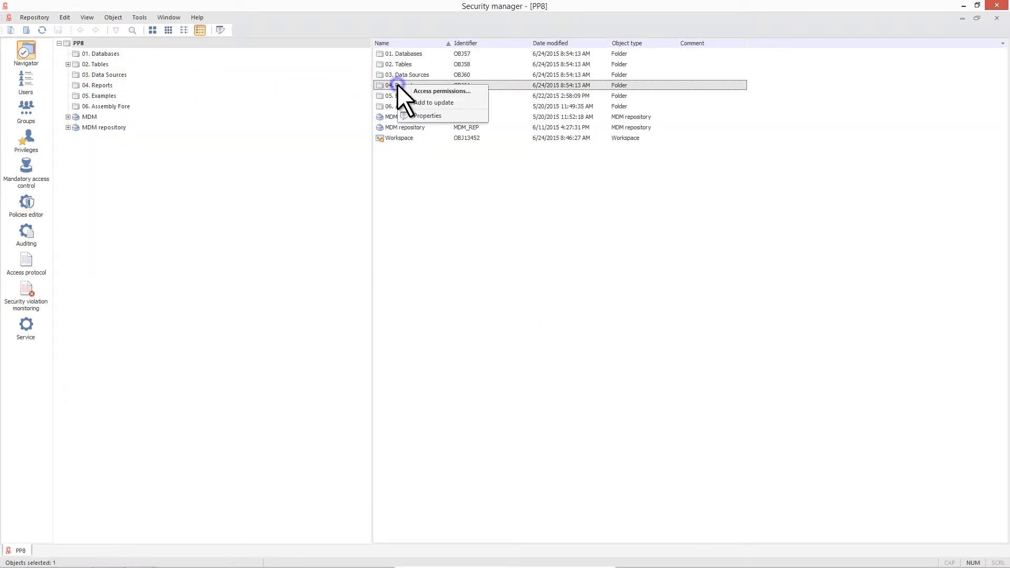
click(408, 93)
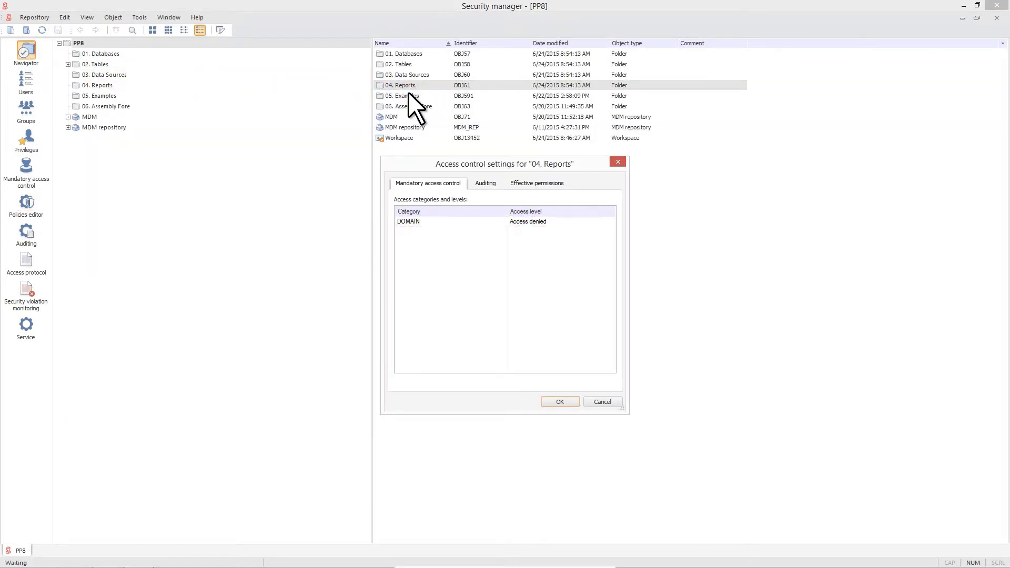
click(612, 222)
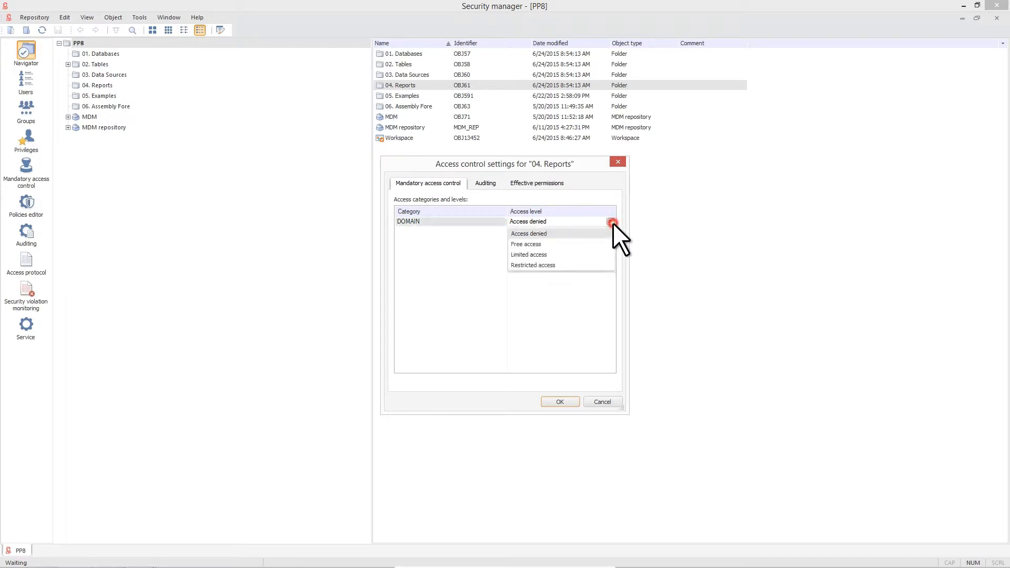
click(600, 266)
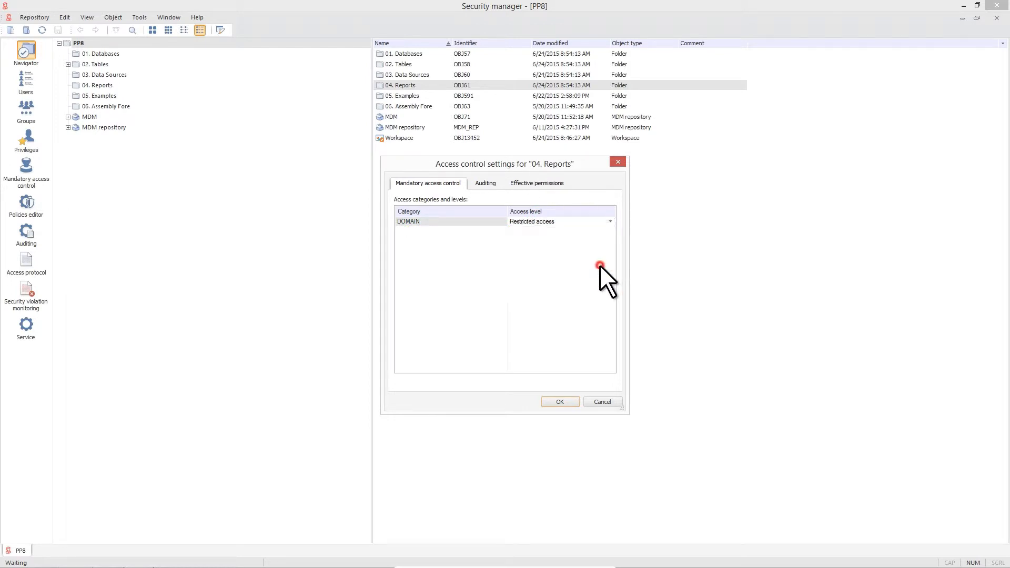
click(560, 401)
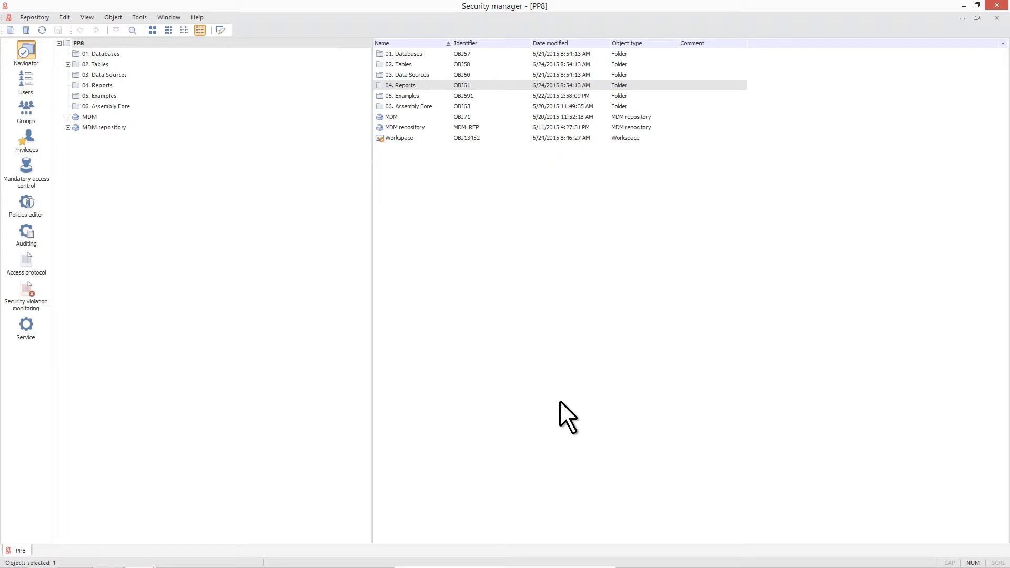
Set the DOMAIN category's access level to Limited access for the Workspace object.
right_click(397, 137)
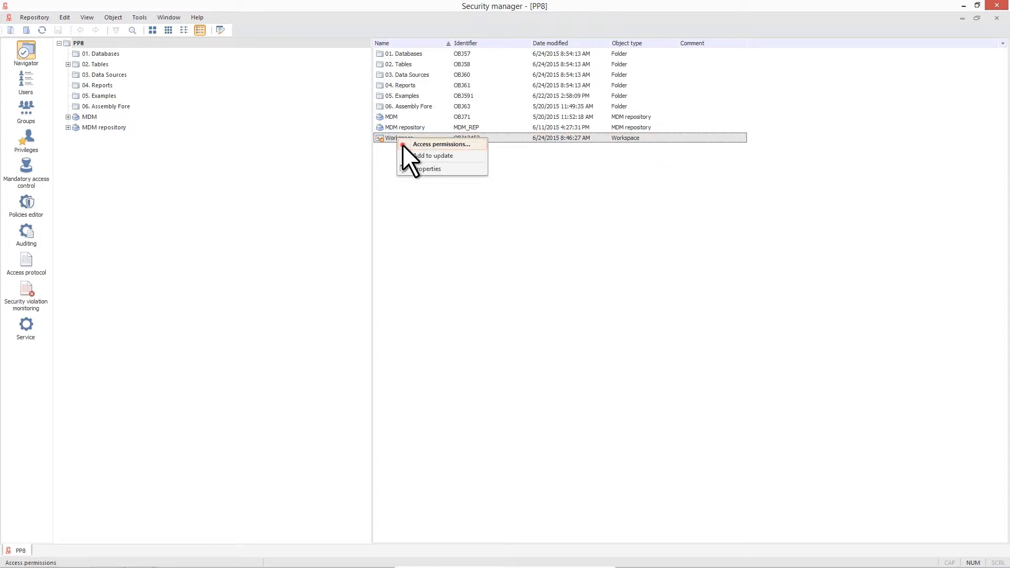
click(405, 146)
click(610, 221)
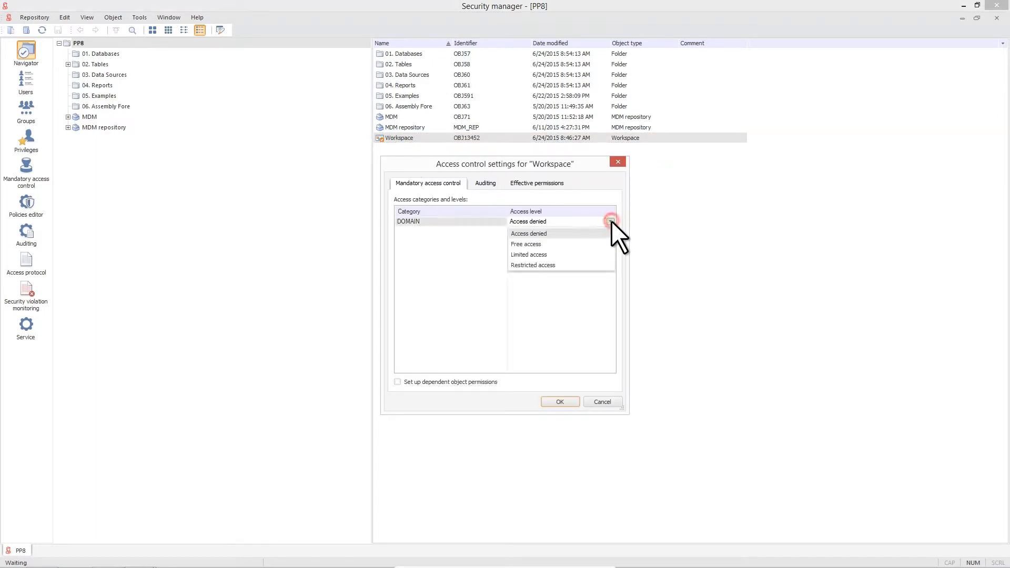
click(601, 251)
click(561, 401)
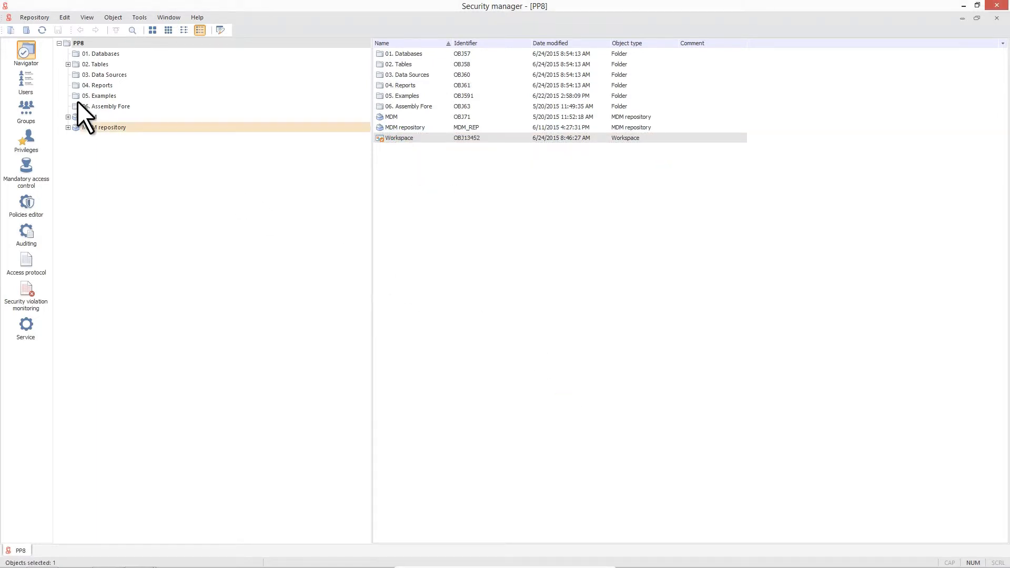
Give the DOMAIN\ANALYST user the Free access level in the DOMAIN category and log in to PP8 to check it.
click(32, 75)
double_click(76, 75)
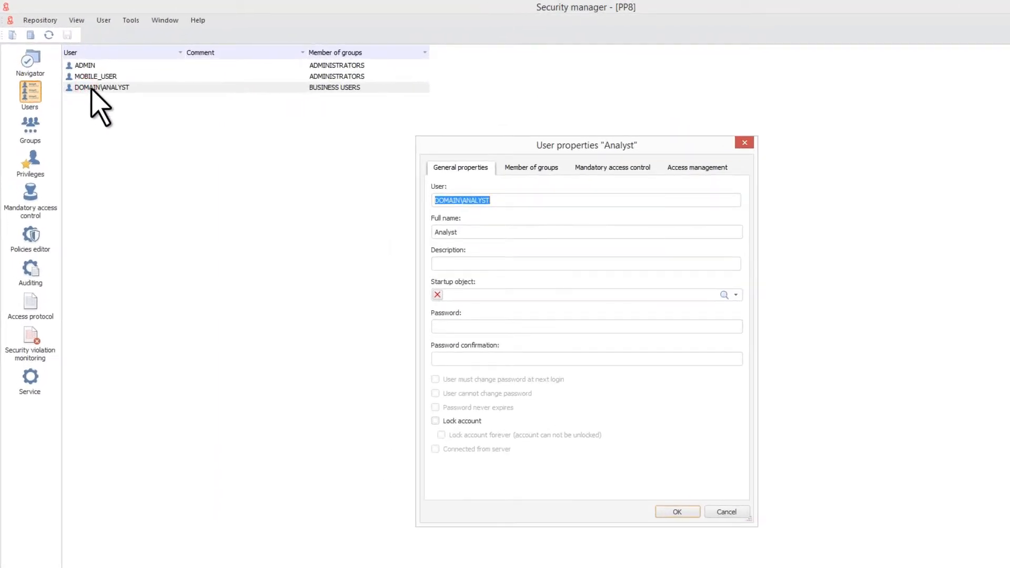
click(591, 173)
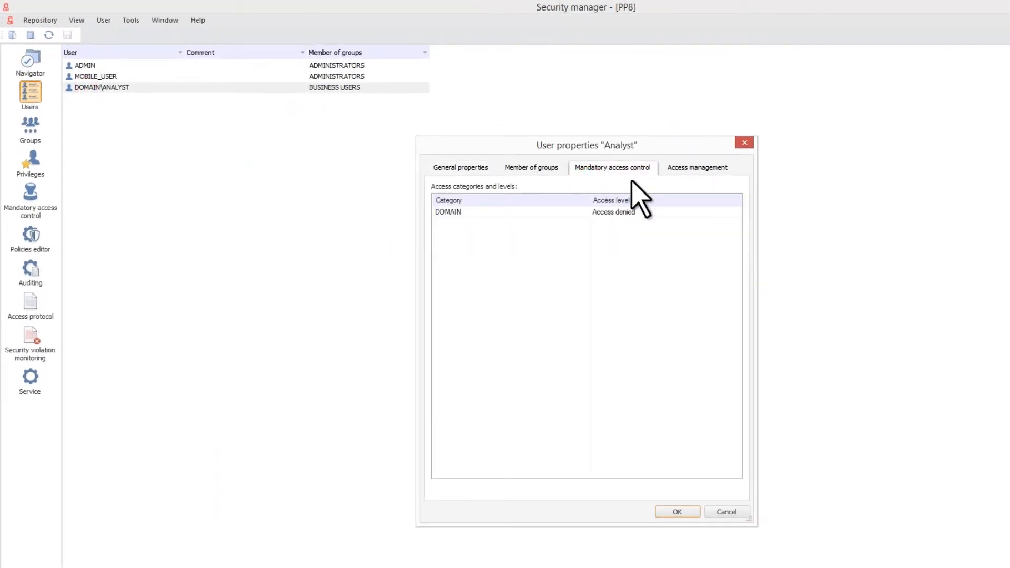
click(739, 211)
click(731, 236)
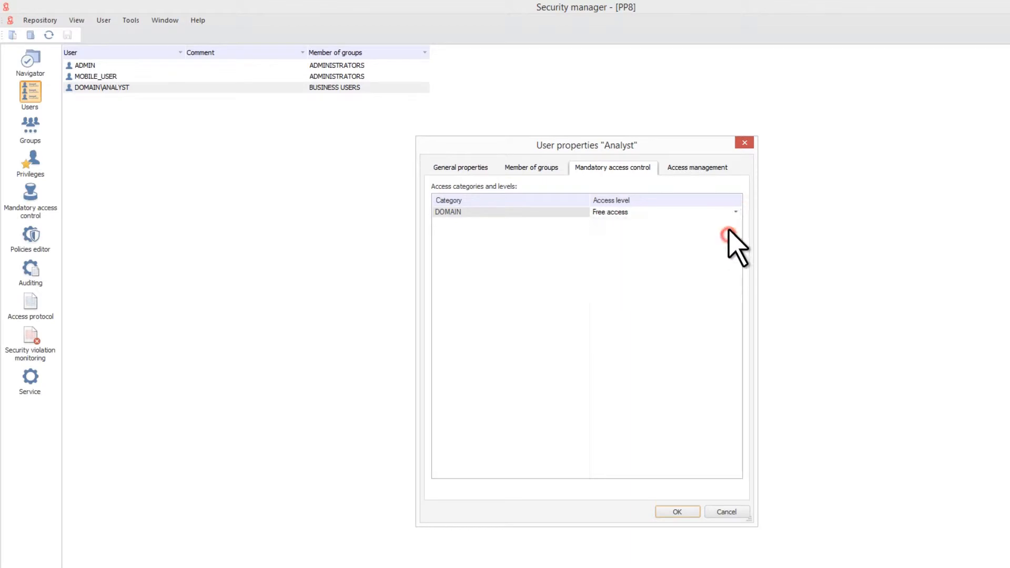
click(686, 513)
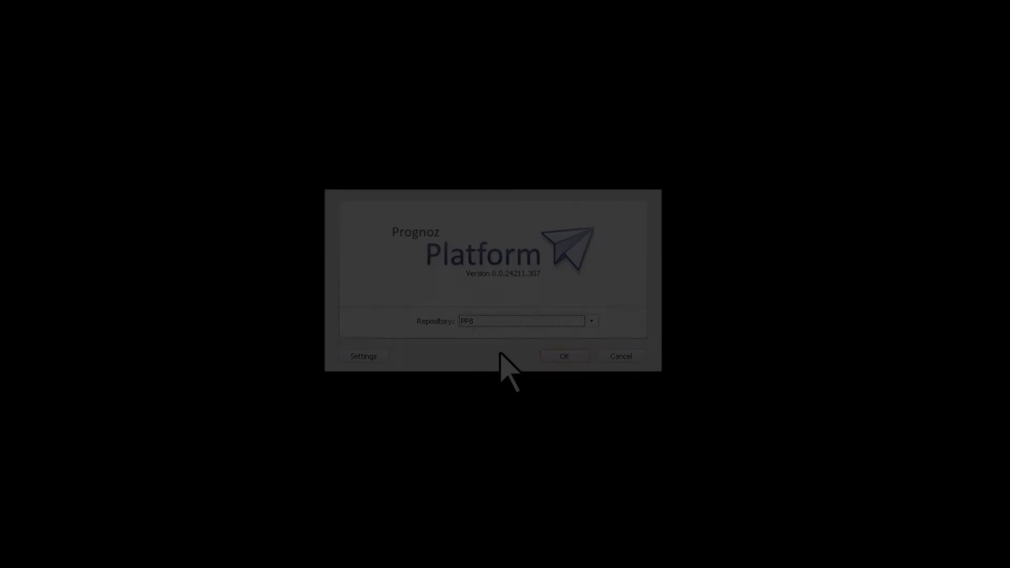
click(554, 355)
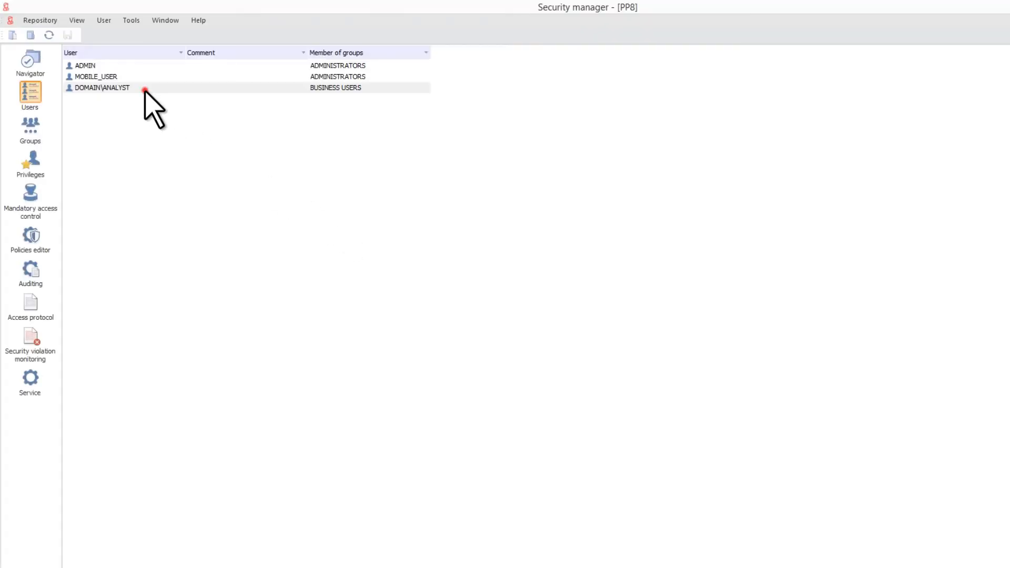
Set the DOMAIN\ANALYST user's access level in the DOMAIN category to Limited access.
double_click(144, 88)
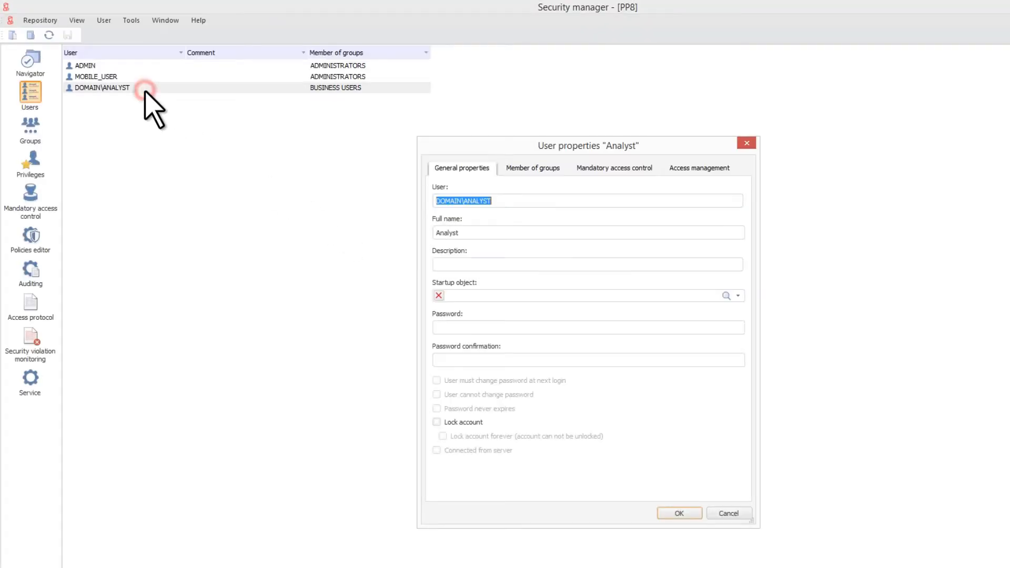
click(599, 167)
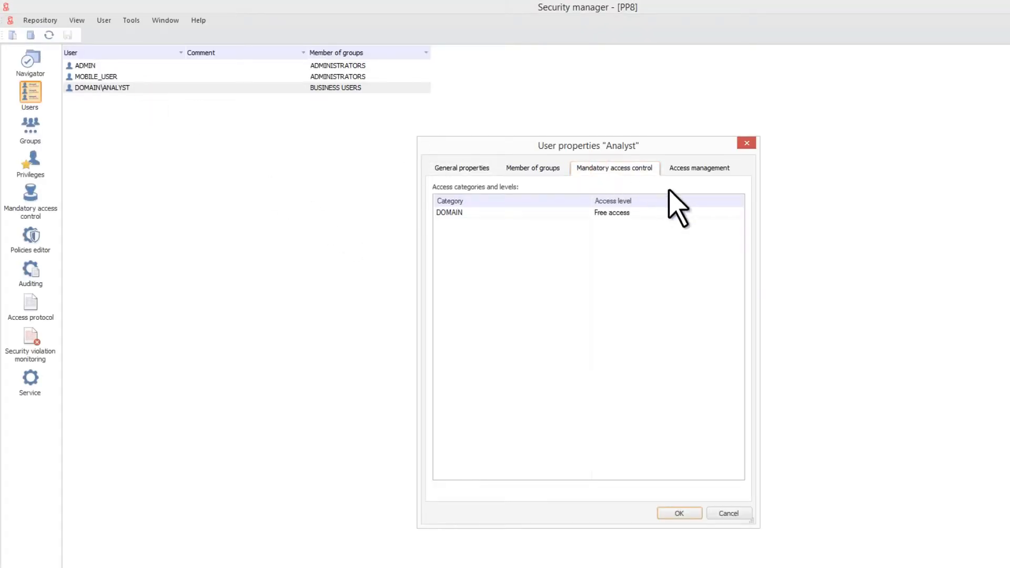
click(738, 212)
click(715, 250)
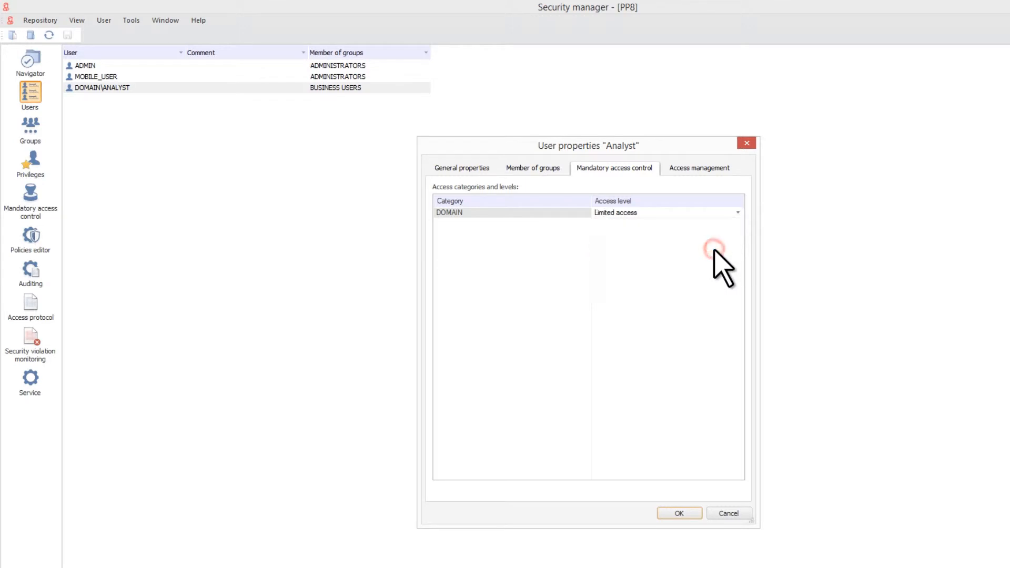
click(679, 513)
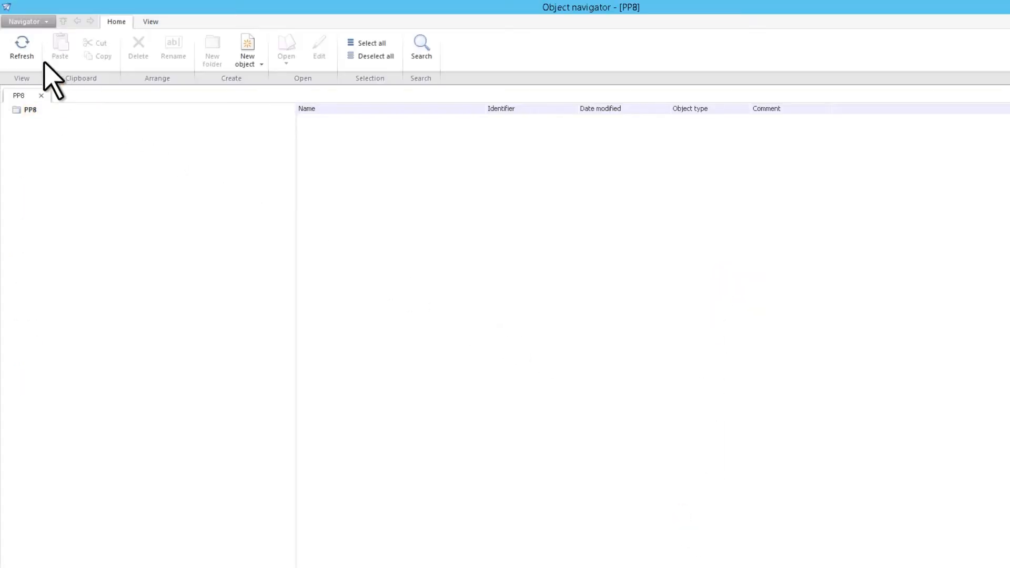
Switch to Object navigator, refresh the PP8 repository and open the Workspace object for editing.
click(22, 47)
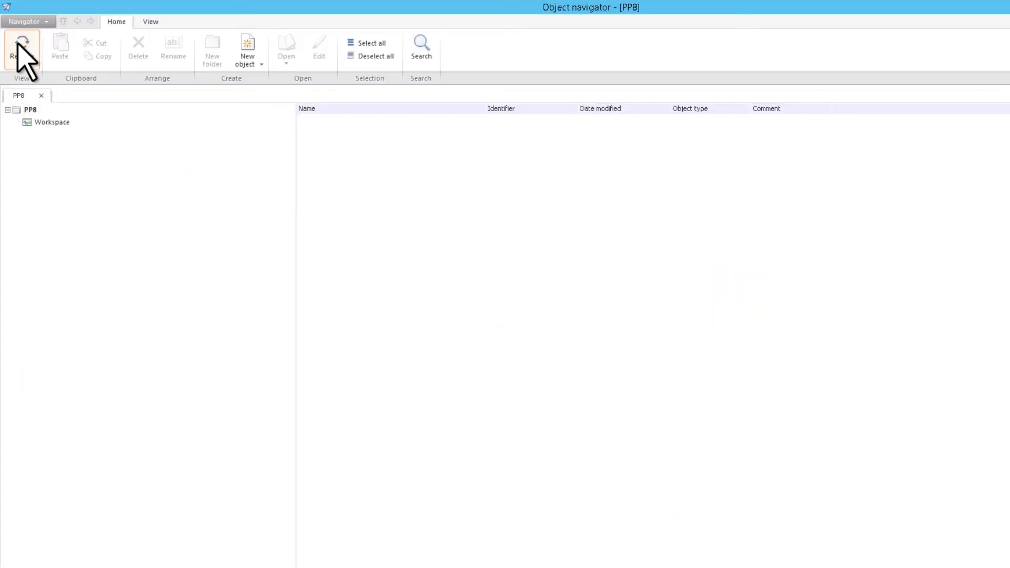
click(30, 110)
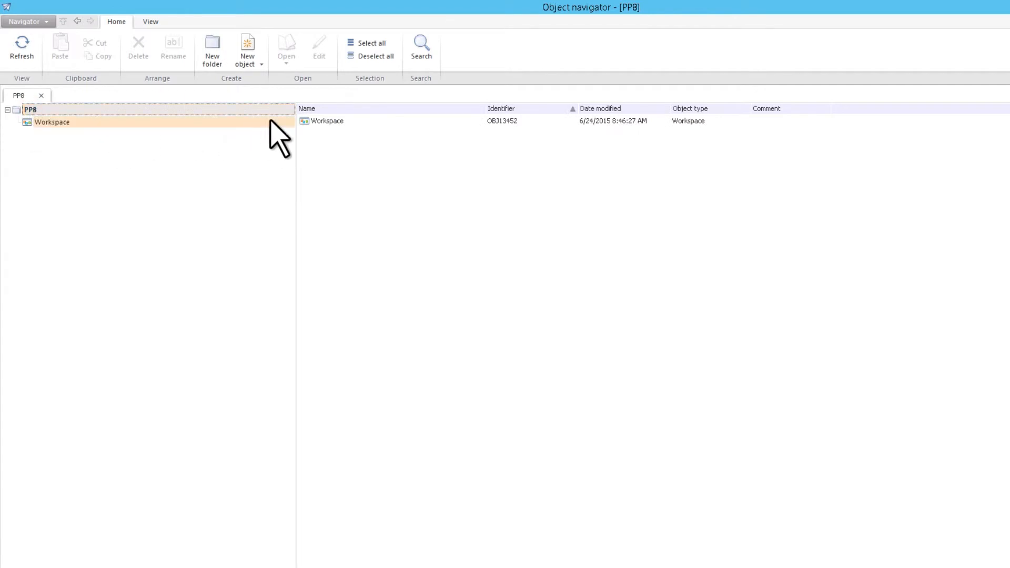
right_click(327, 121)
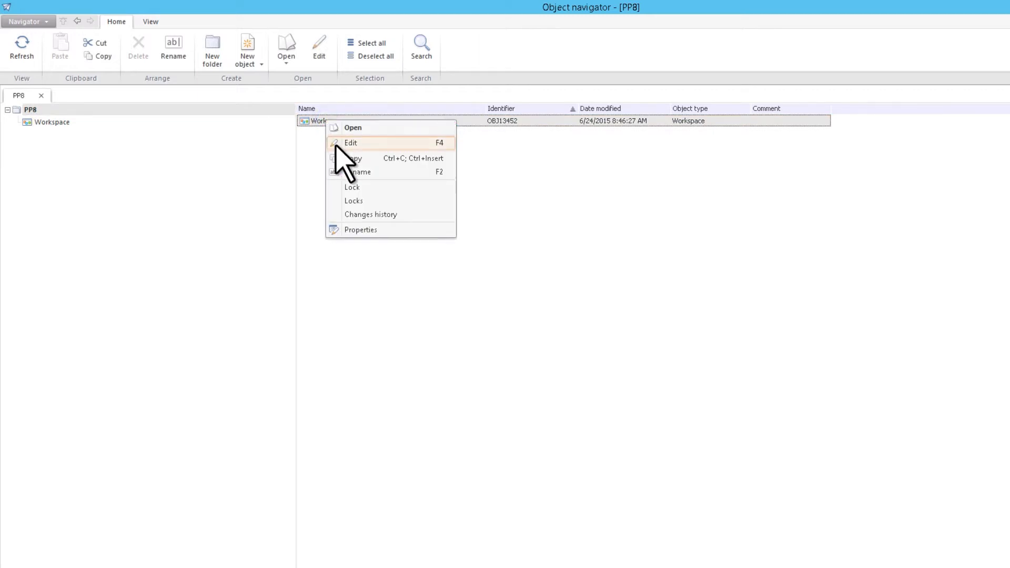
click(337, 143)
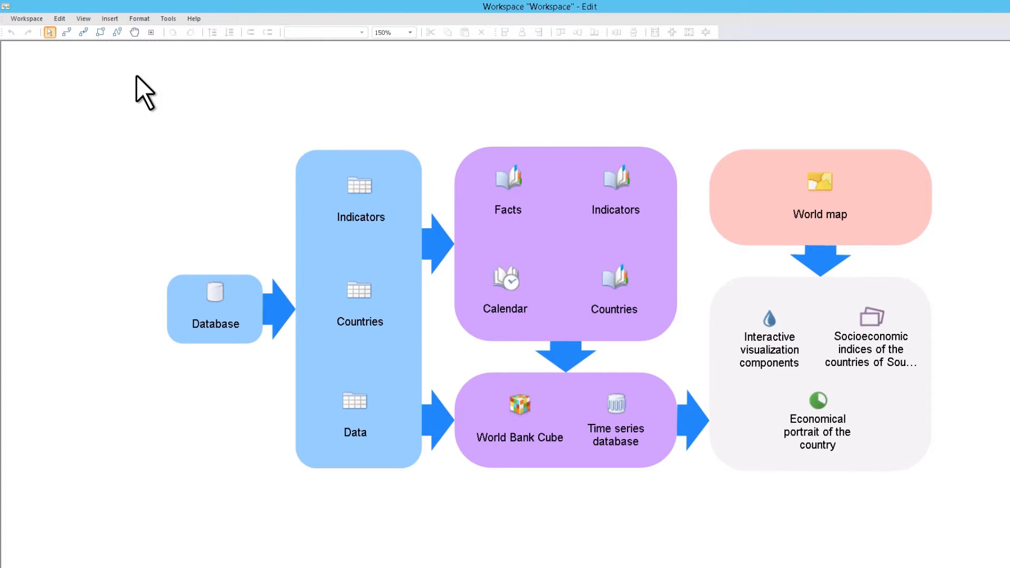
Try to export and print the Workspace object to check the analyst's permissions.
click(29, 19)
click(17, 59)
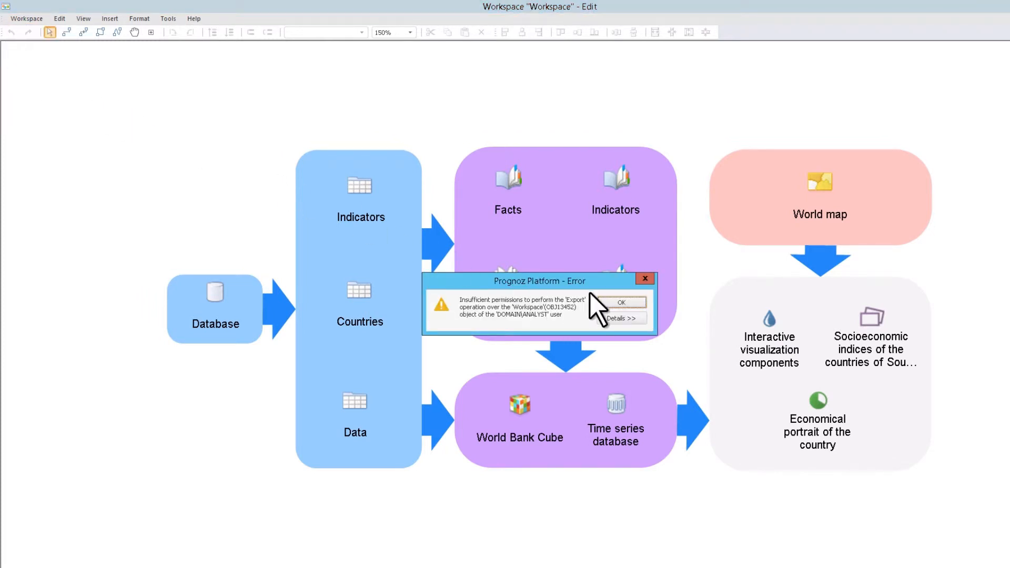
click(622, 302)
click(25, 20)
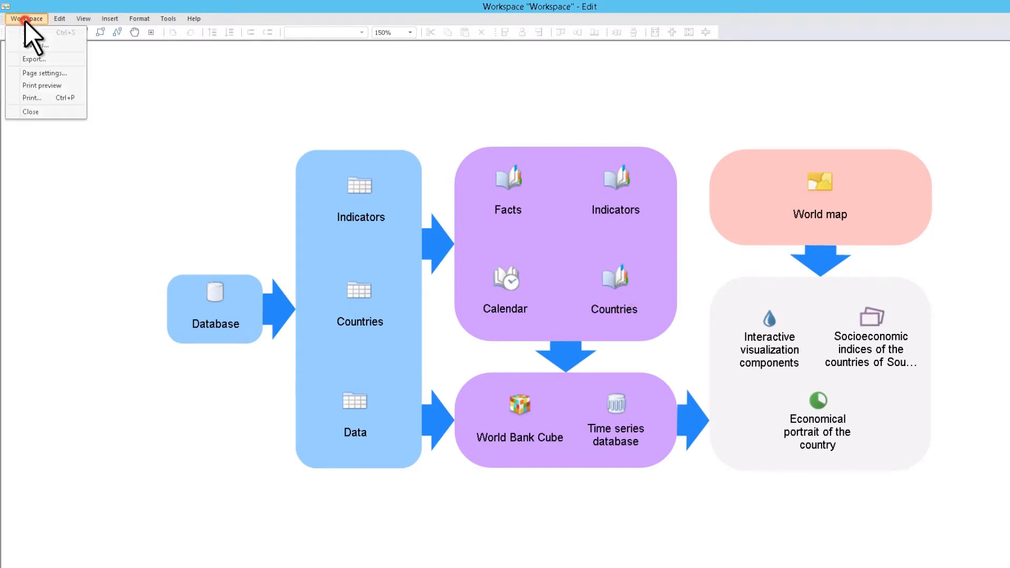
click(14, 100)
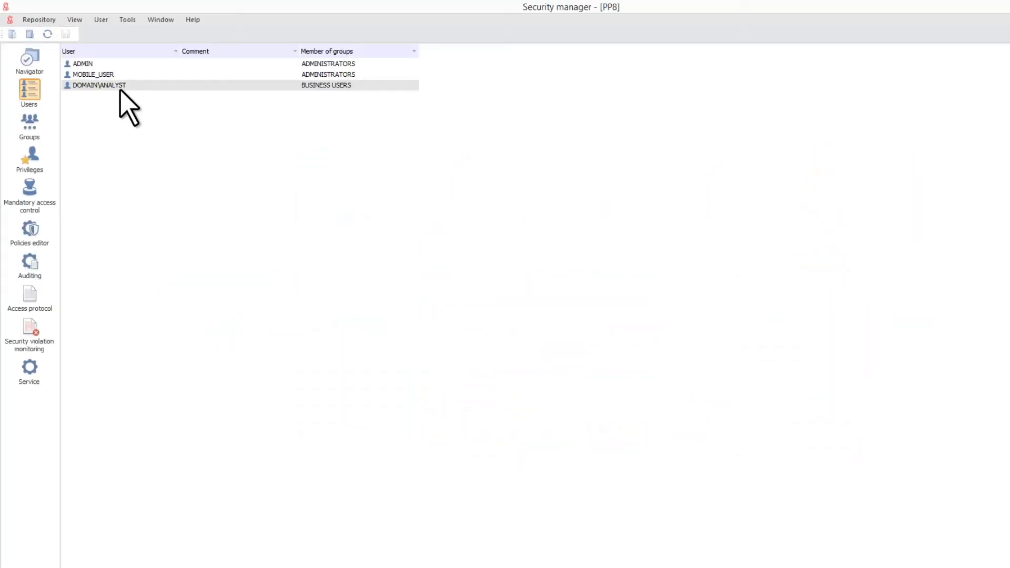
Give the DOMAIN\ANALYST user the Restricted access level in the DOMAIN category and refresh PP8 in Object navigator to check it.
double_click(120, 88)
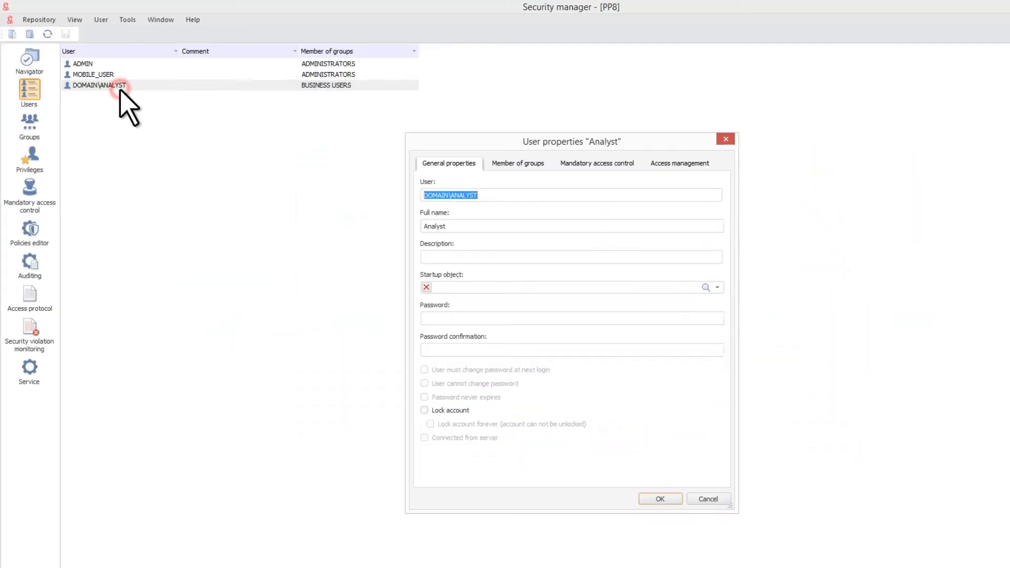
click(606, 163)
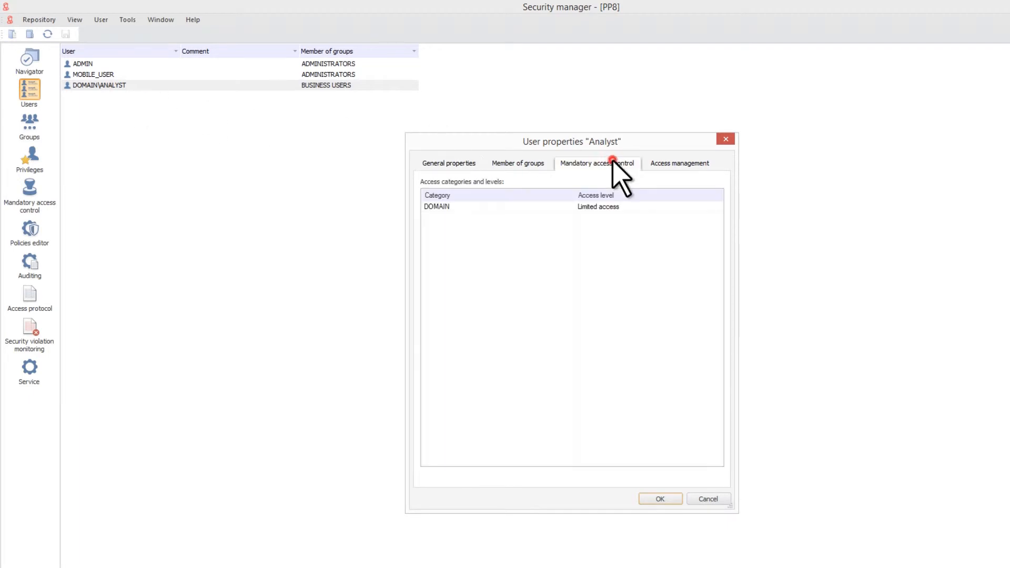
click(716, 207)
click(700, 255)
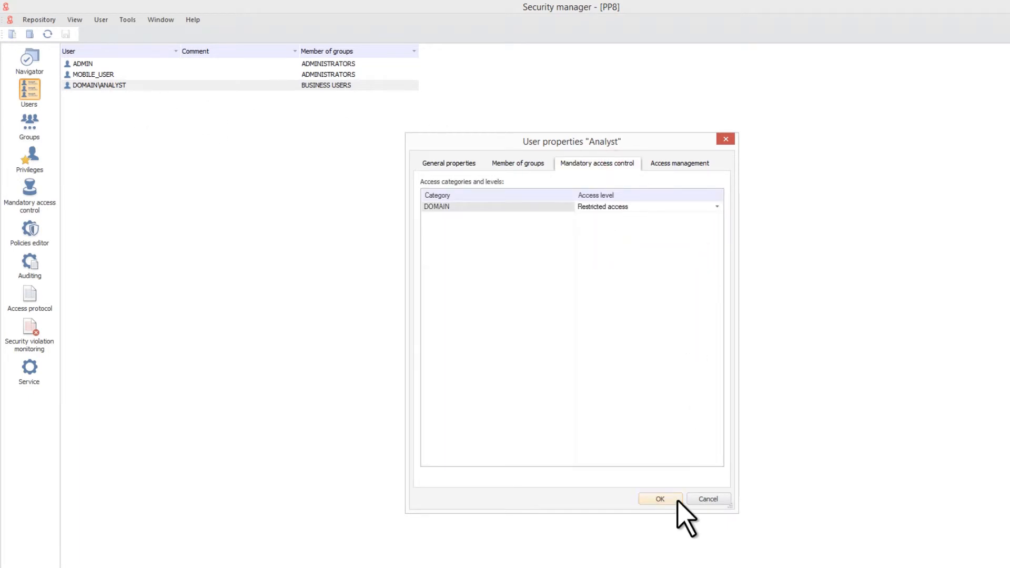
click(661, 499)
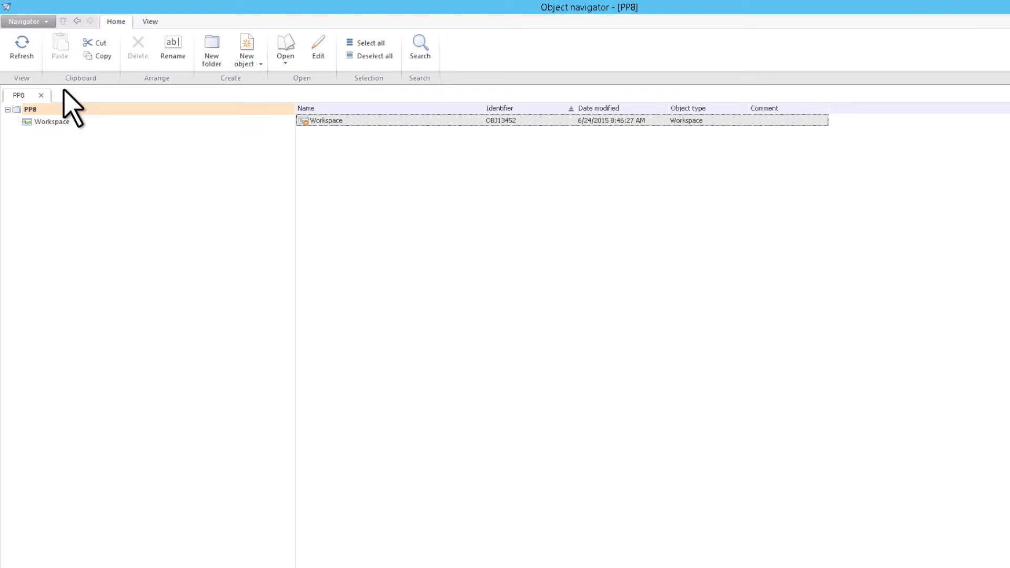
click(25, 47)
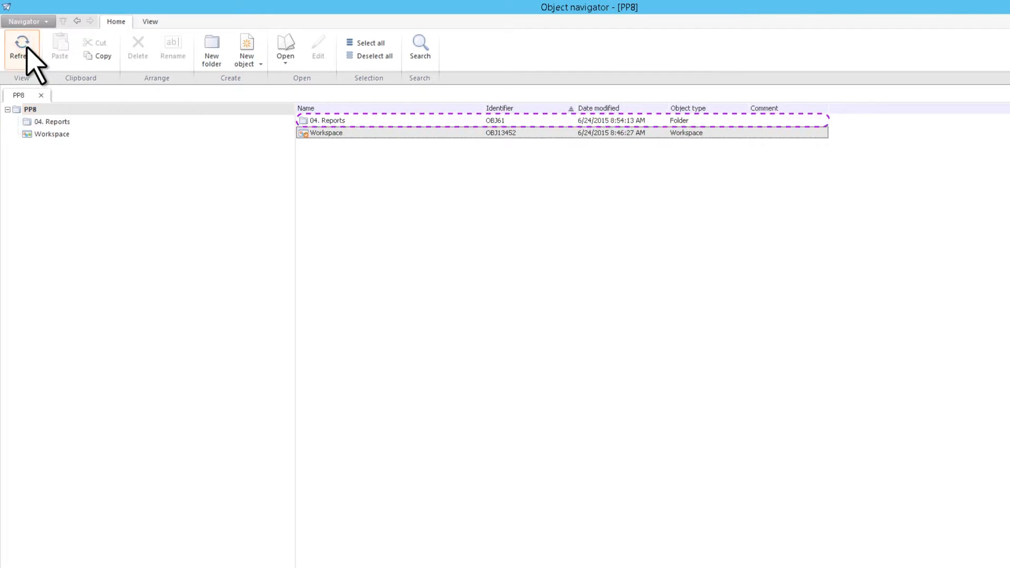
right_click(299, 133)
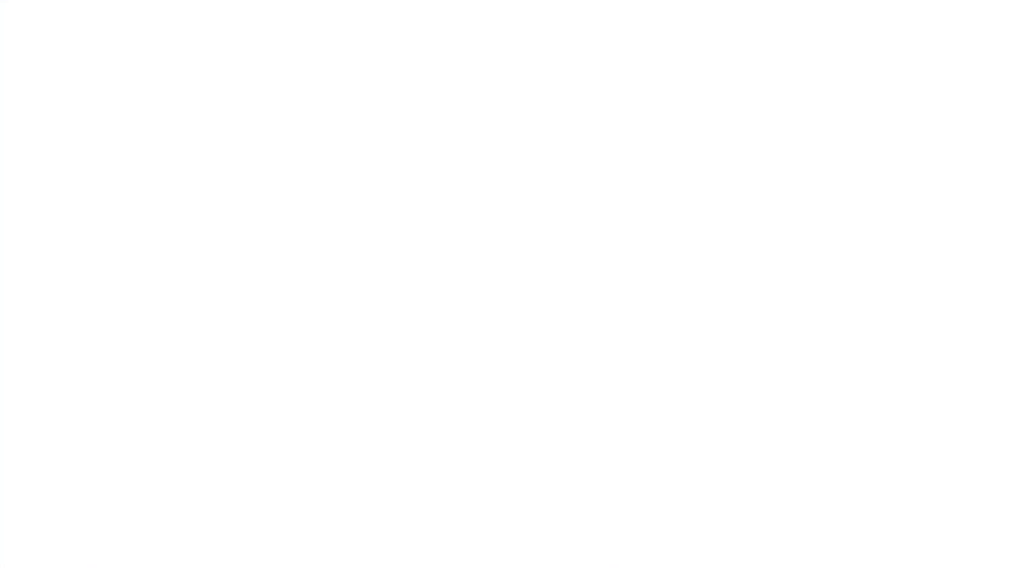
Disable mandatory access and enable discretionary access in Security manager's access control policy, and save the policy.
click(34, 254)
click(78, 80)
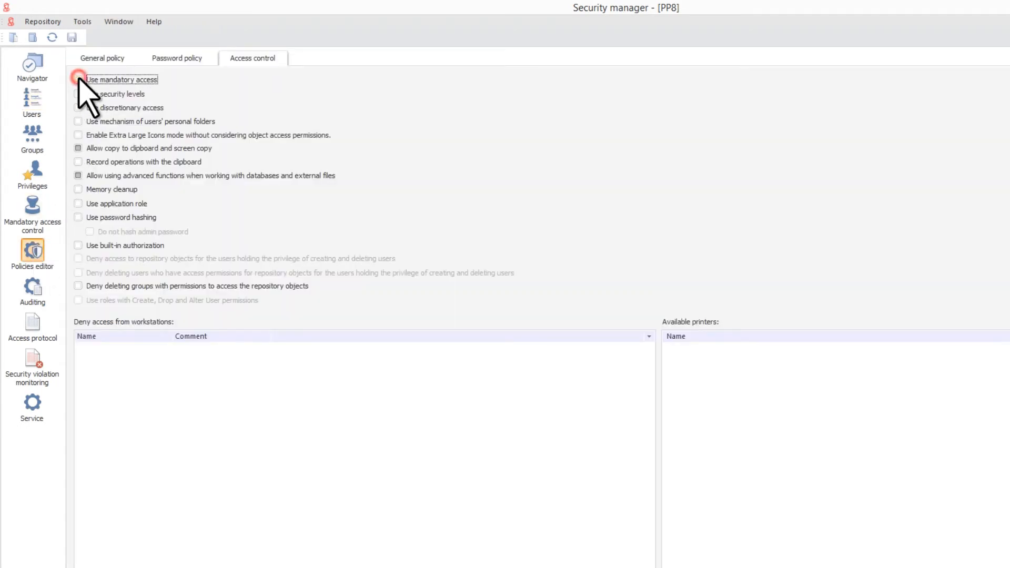
click(78, 107)
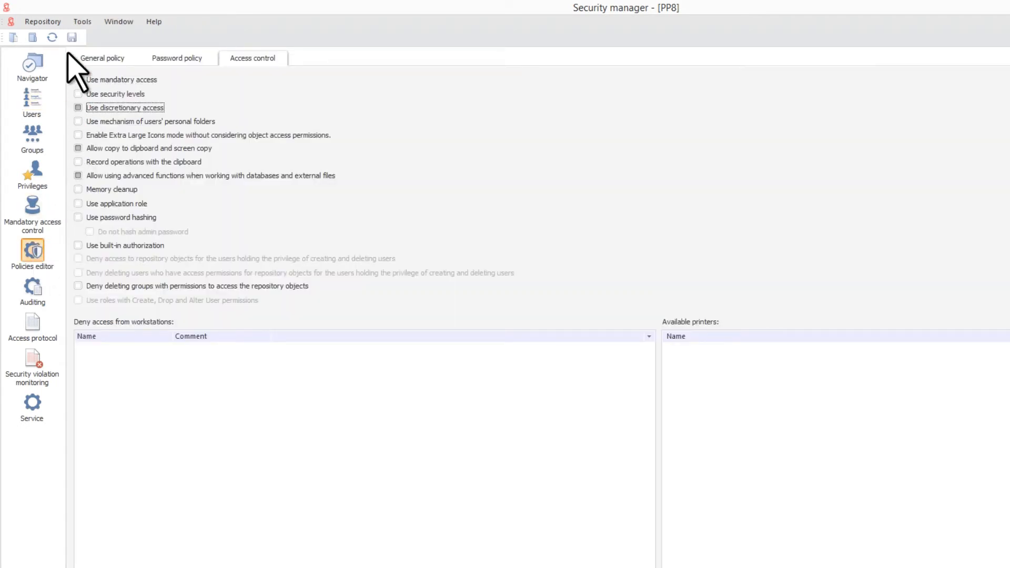
click(72, 37)
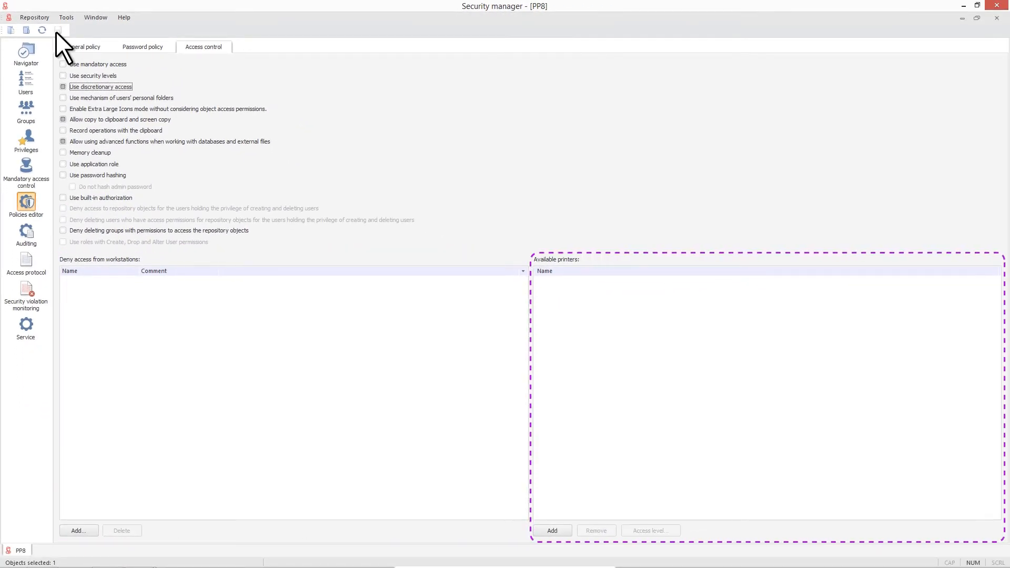
Enable operations history for Modification, Change permissions and Delete in the audit settings of the Dashboard object type.
click(22, 232)
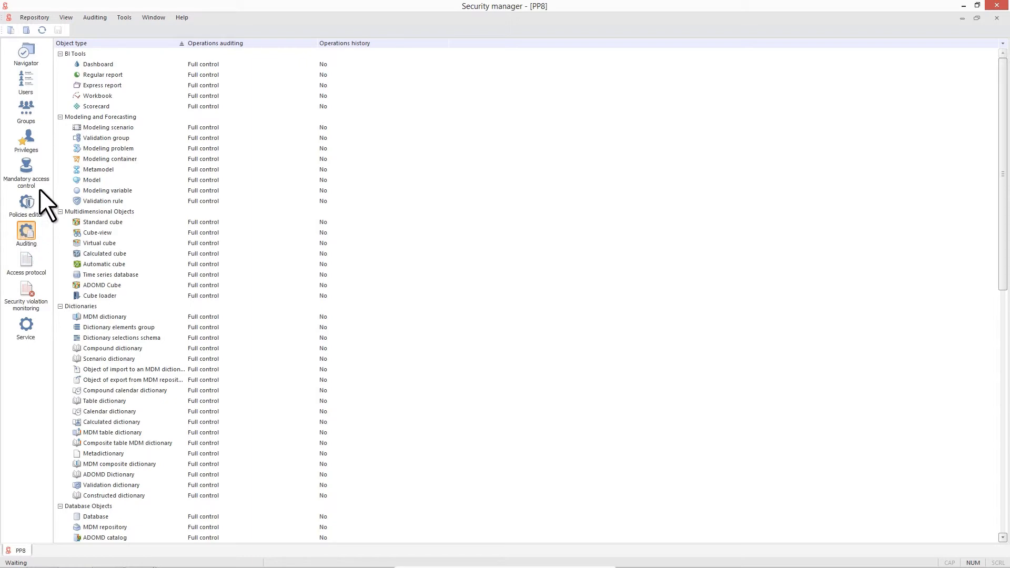
double_click(97, 65)
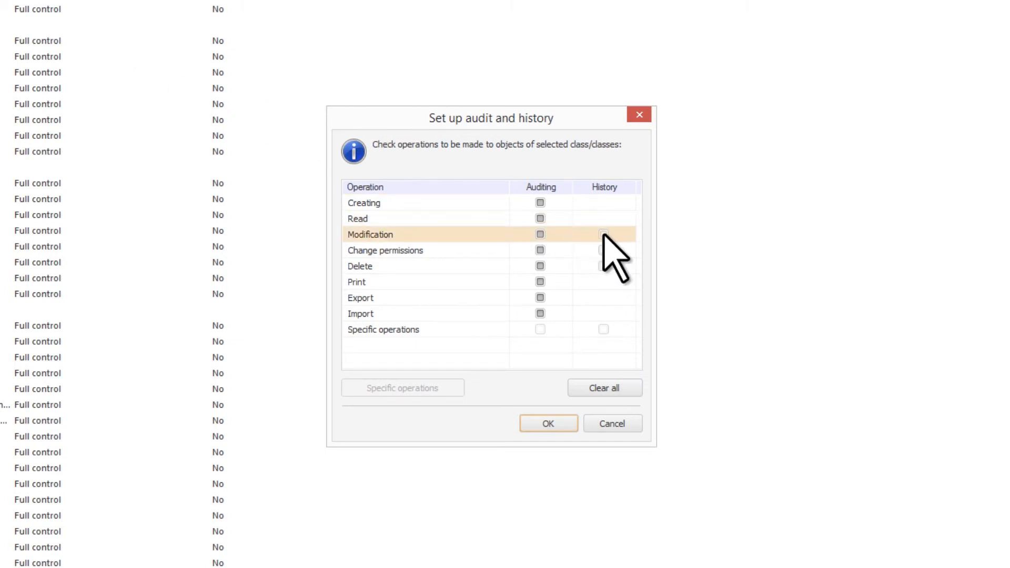
click(604, 234)
click(604, 252)
click(603, 265)
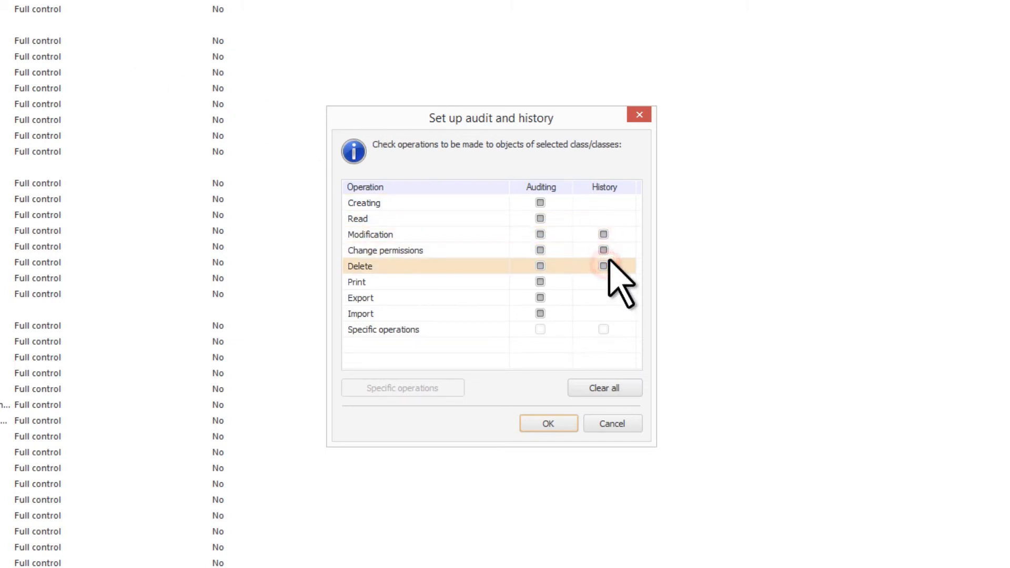
click(562, 421)
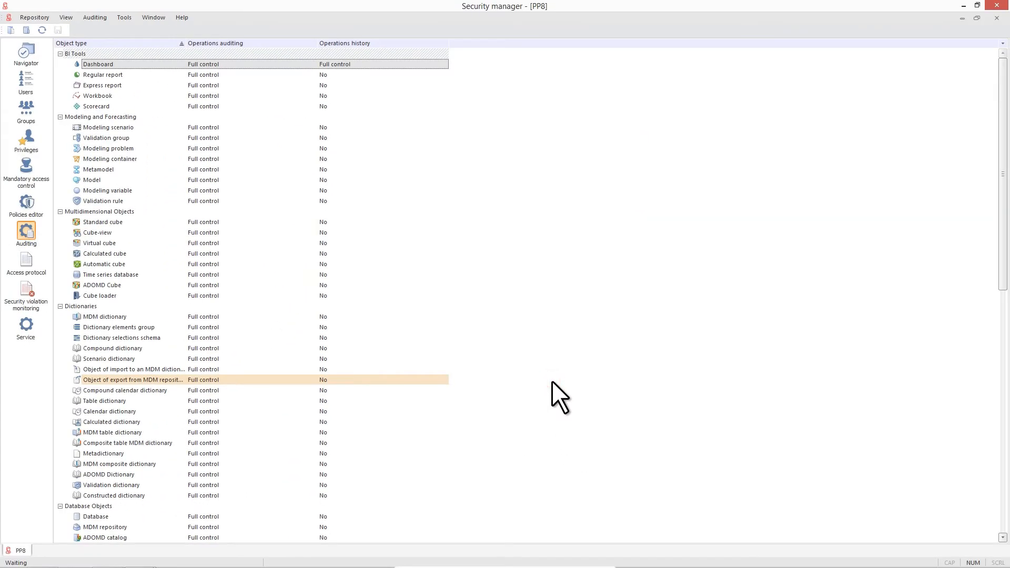
Add the user Analyst to the discretionary access control settings of the Interactive visualization components dashboard in 04. Reports.
click(29, 53)
click(85, 85)
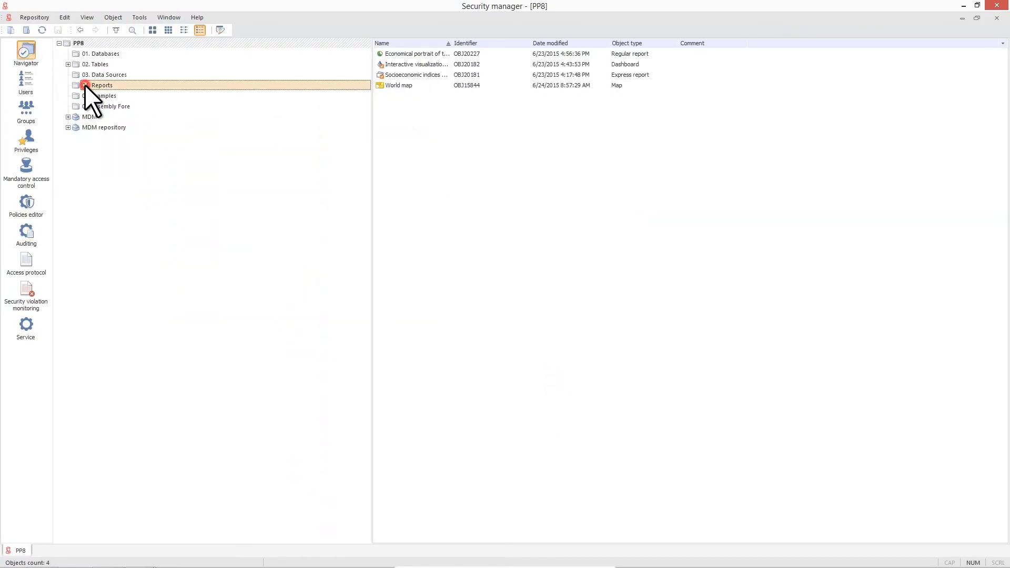
right_click(394, 64)
click(399, 71)
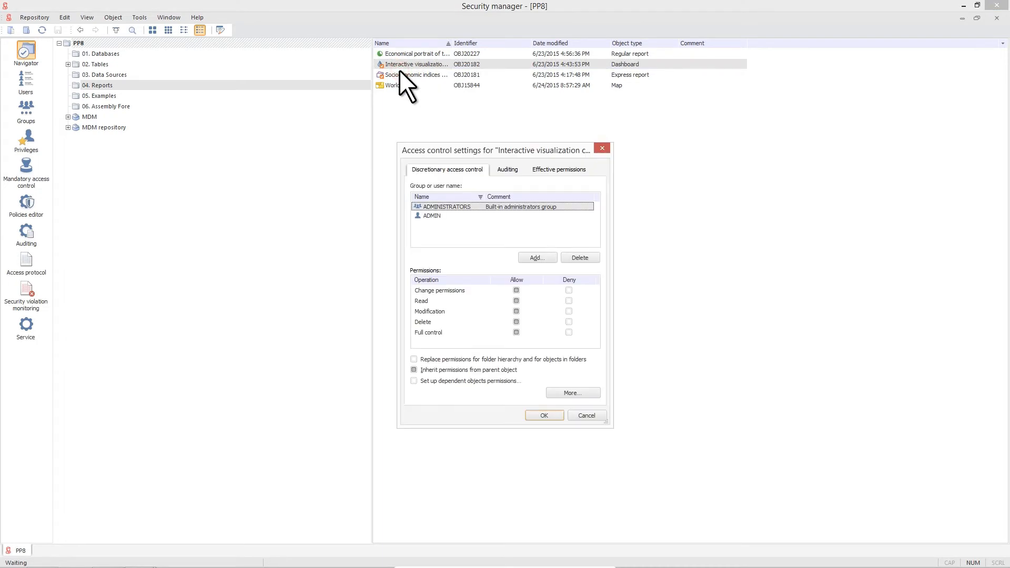
click(534, 257)
click(295, 190)
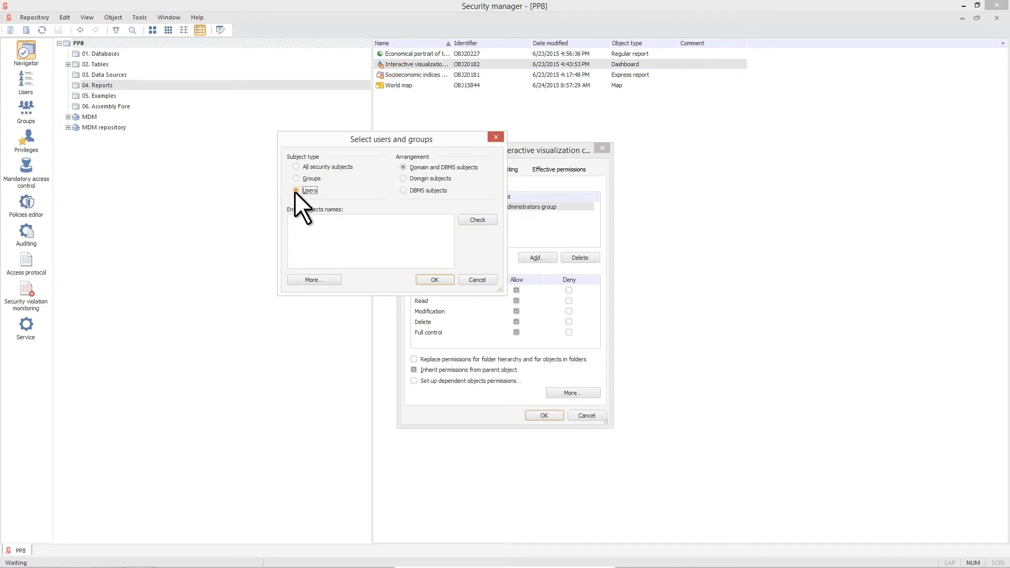
click(312, 227)
text(Analyst)
click(477, 220)
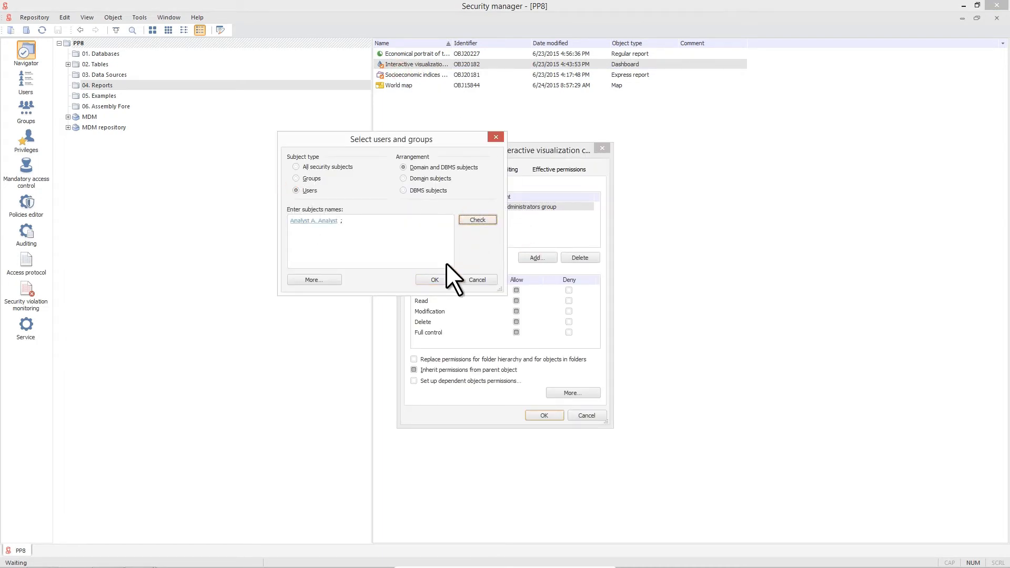
click(435, 279)
Allow DOMAIN\ANALYST the Read and Modification operations on the dashboard and apply the permissions.
click(517, 301)
click(516, 311)
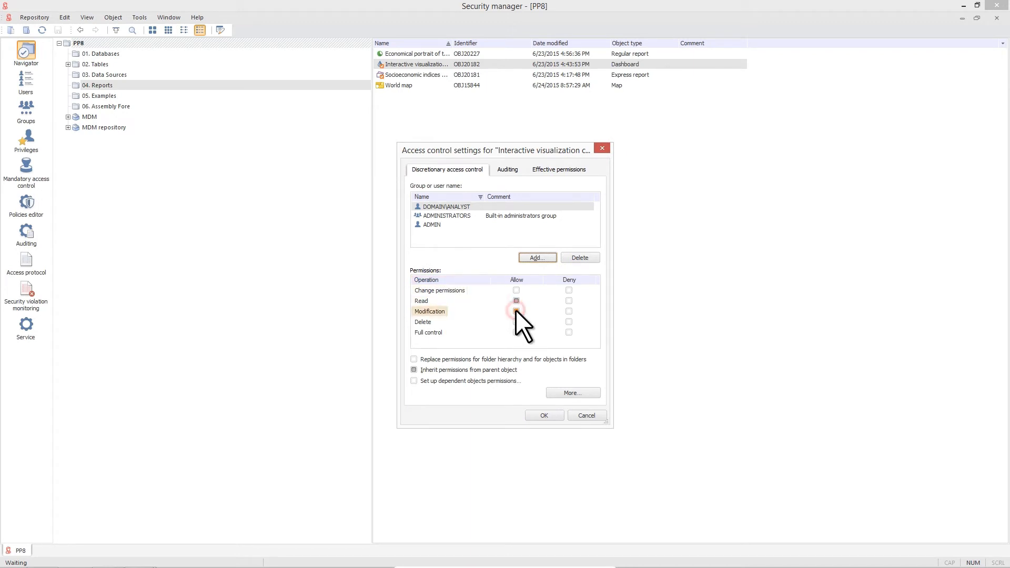
click(547, 416)
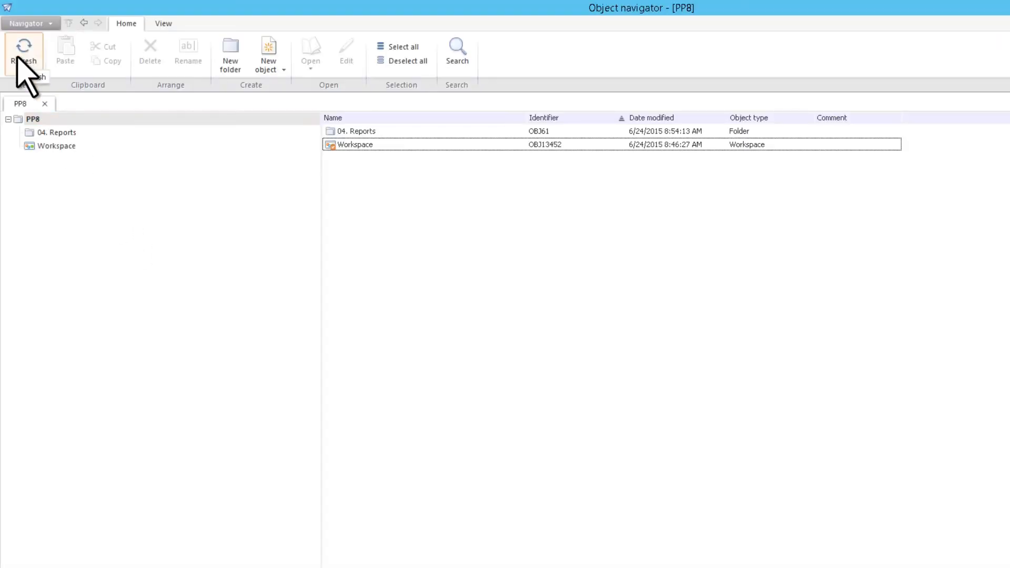
Refresh PP8 in Object navigator and open the Interactive visualization components dashboard from 04. Reports for editing.
click(20, 56)
click(58, 174)
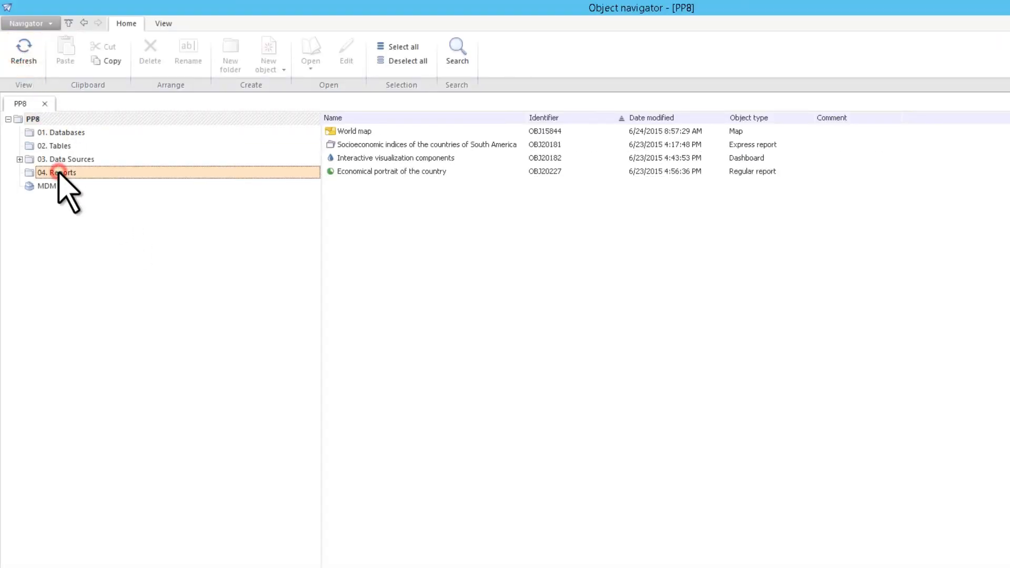
click(354, 159)
right_click(354, 159)
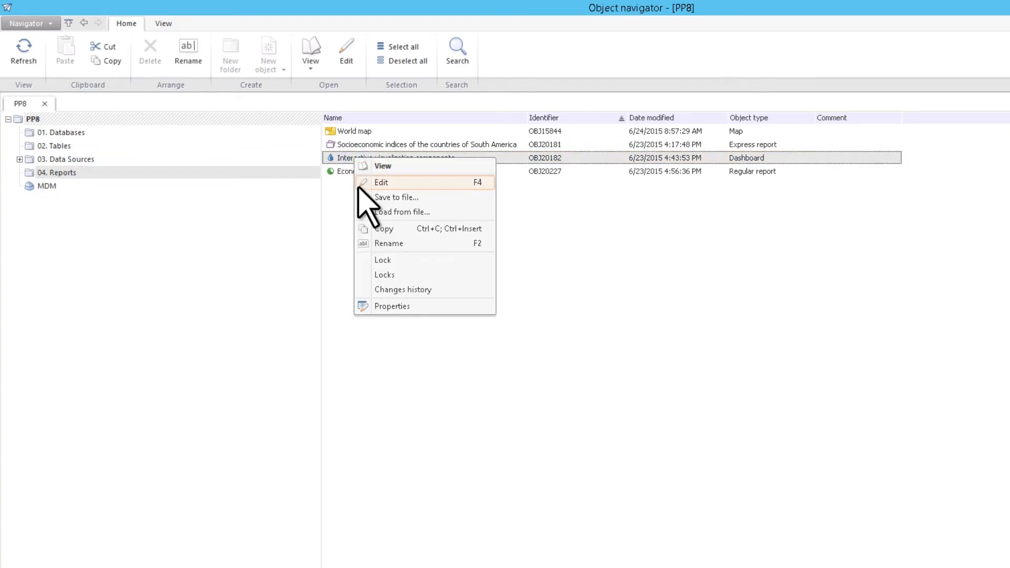
click(360, 186)
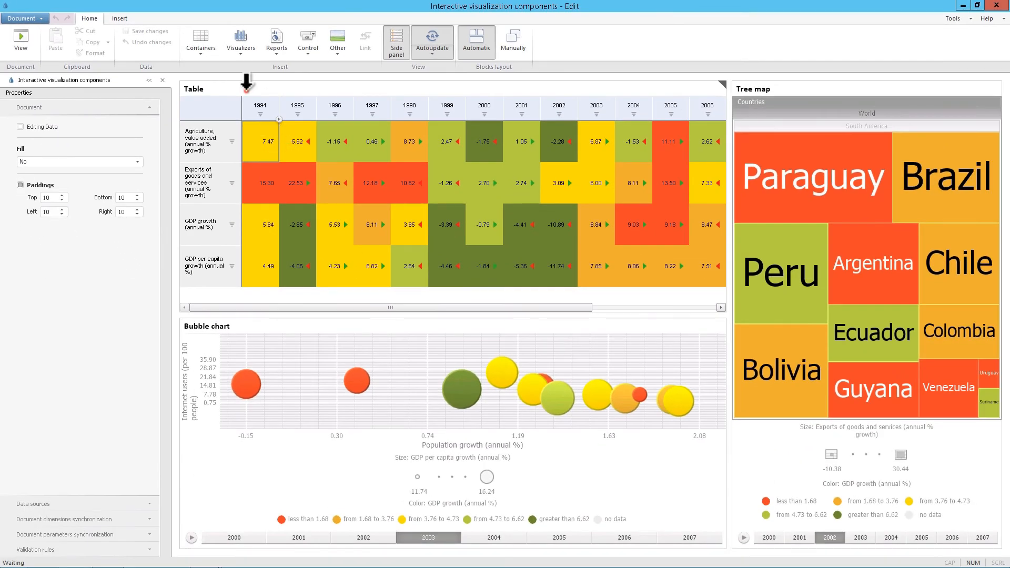
Add the years 1986, 1987 and 1988 to the Calendar selection of the dashboard's Table block.
click(246, 87)
click(69, 98)
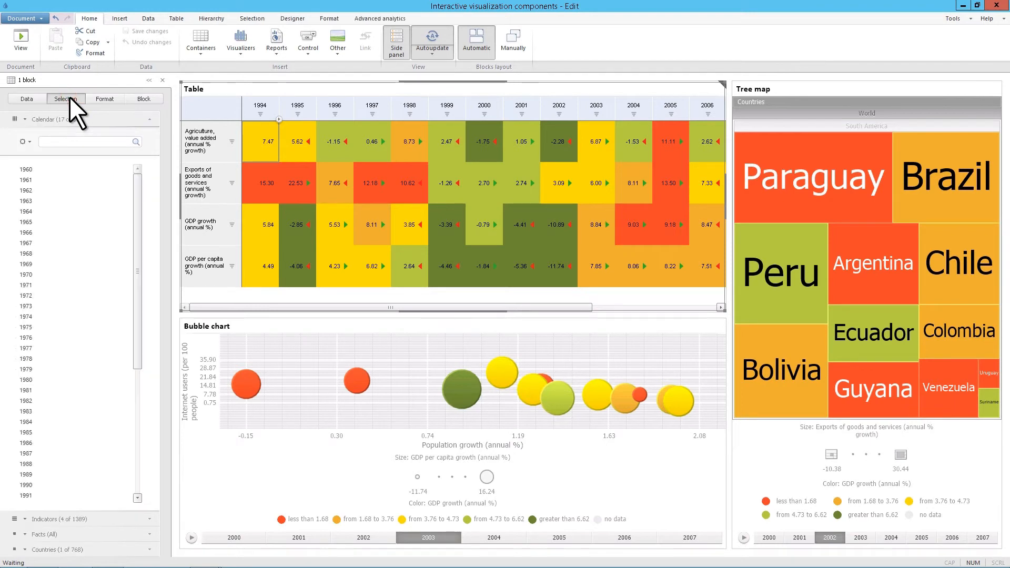
click(29, 443)
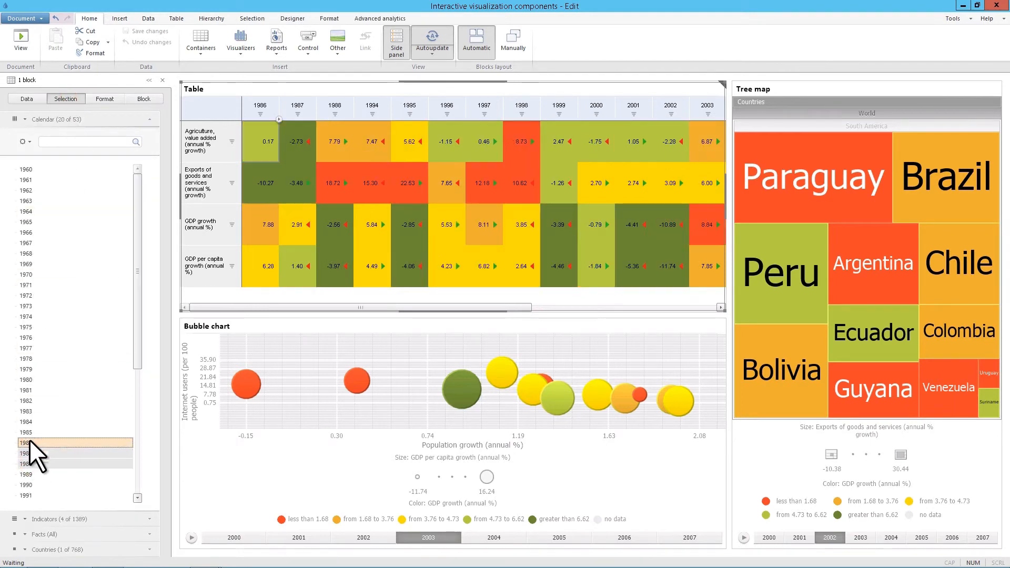
Close the Interactive visualization components dashboard, saving its changes, and display its changes history from Object navigator.
click(996, 6)
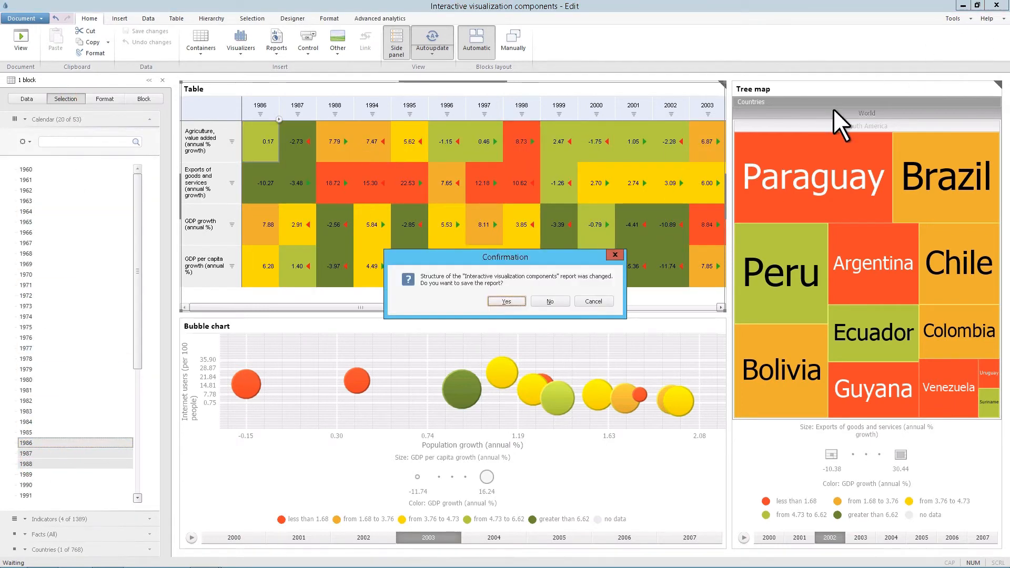
click(507, 302)
right_click(354, 142)
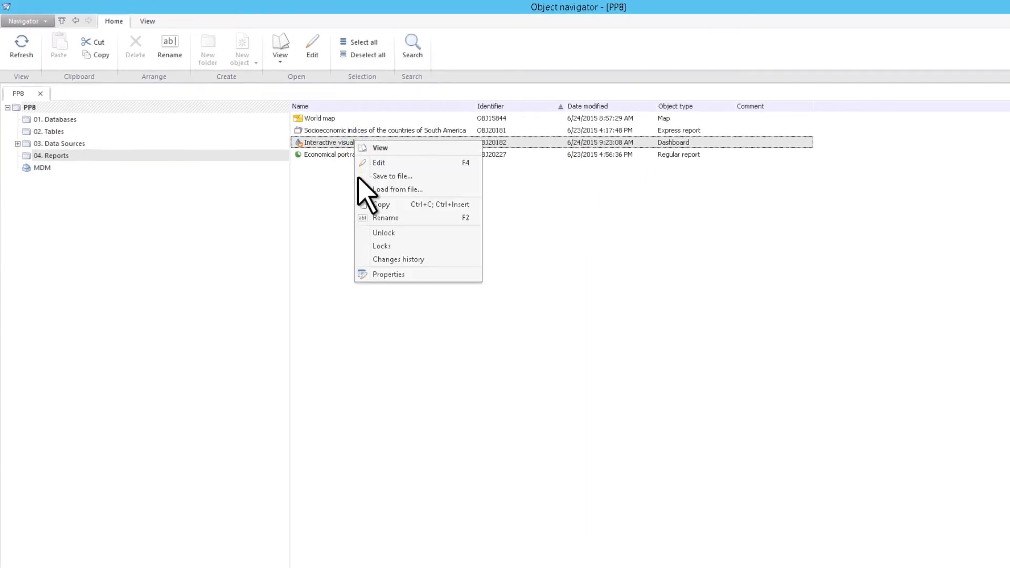
click(363, 260)
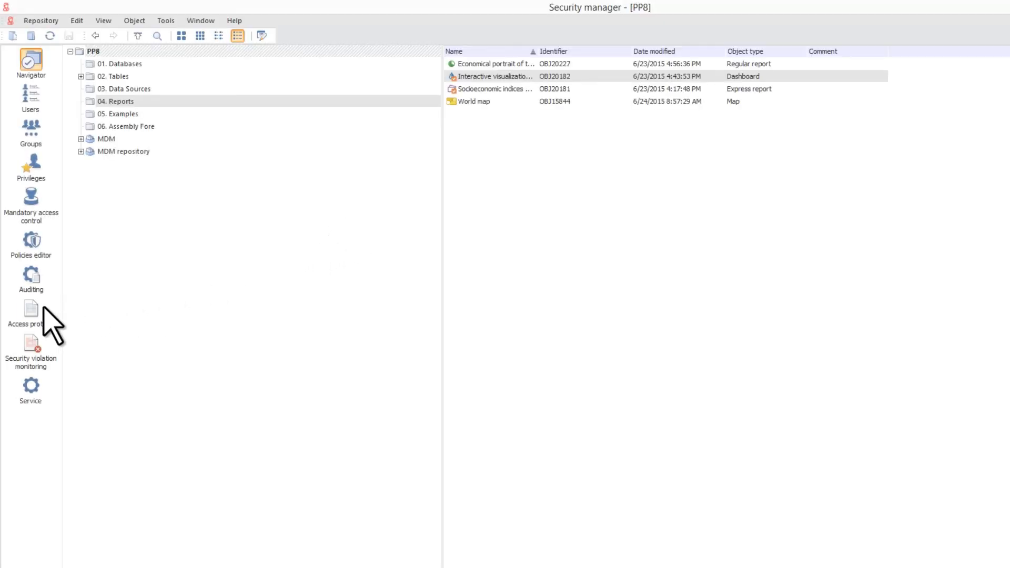
In Security manager, show the access protocol in hierarchical view and expand the latest DOMAIN\ANALYST login record.
click(34, 311)
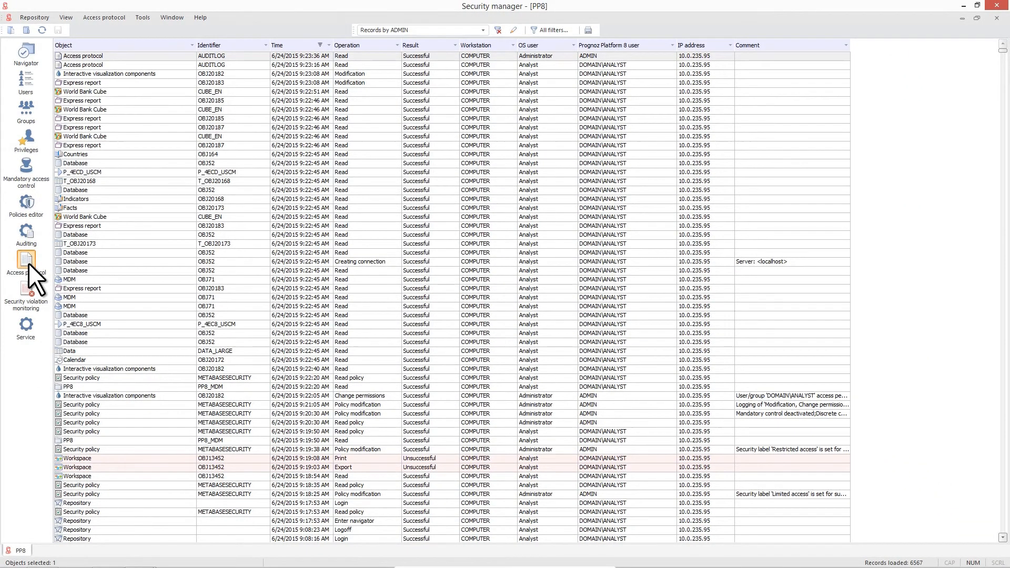
click(65, 17)
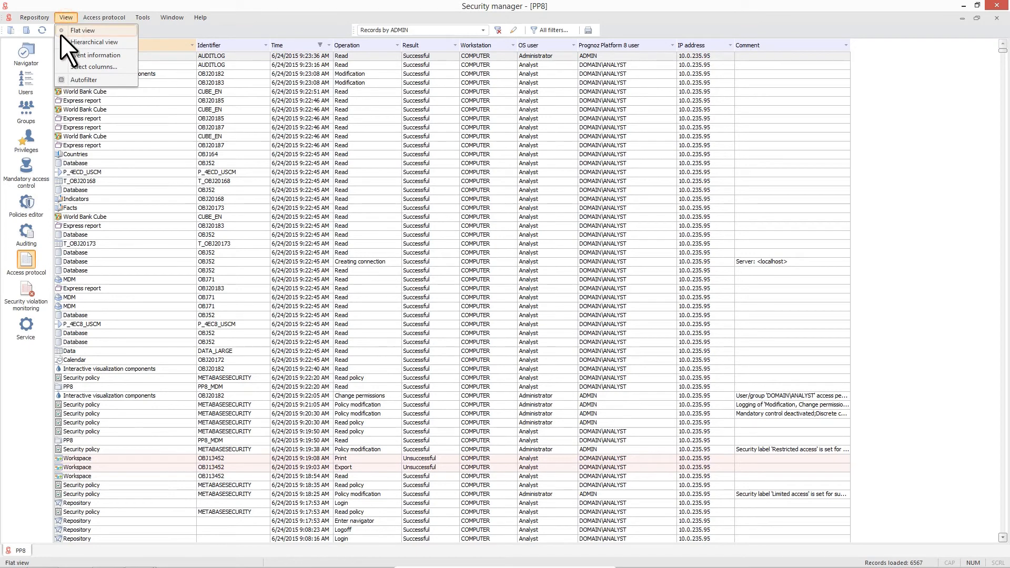
click(61, 42)
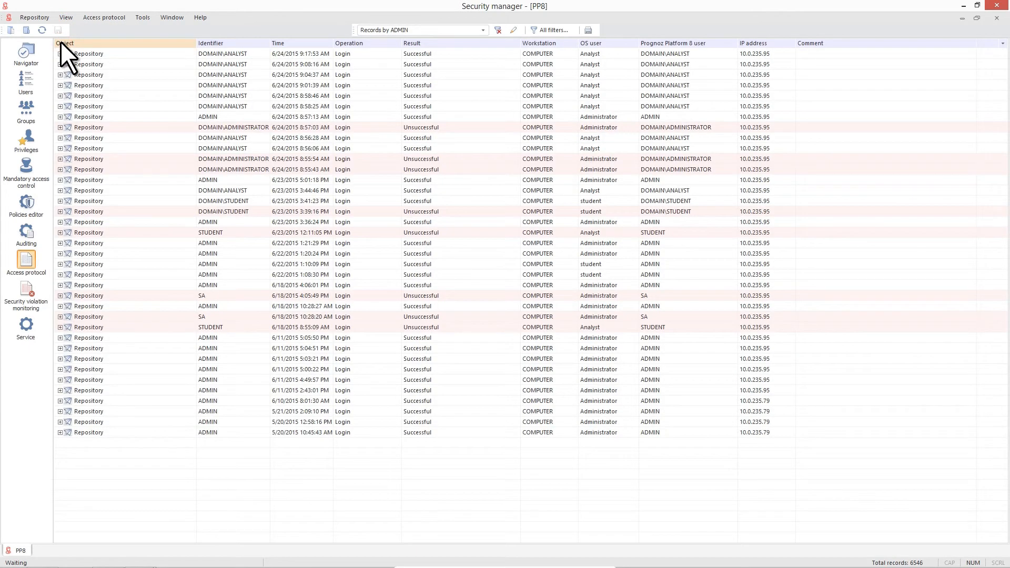
click(60, 53)
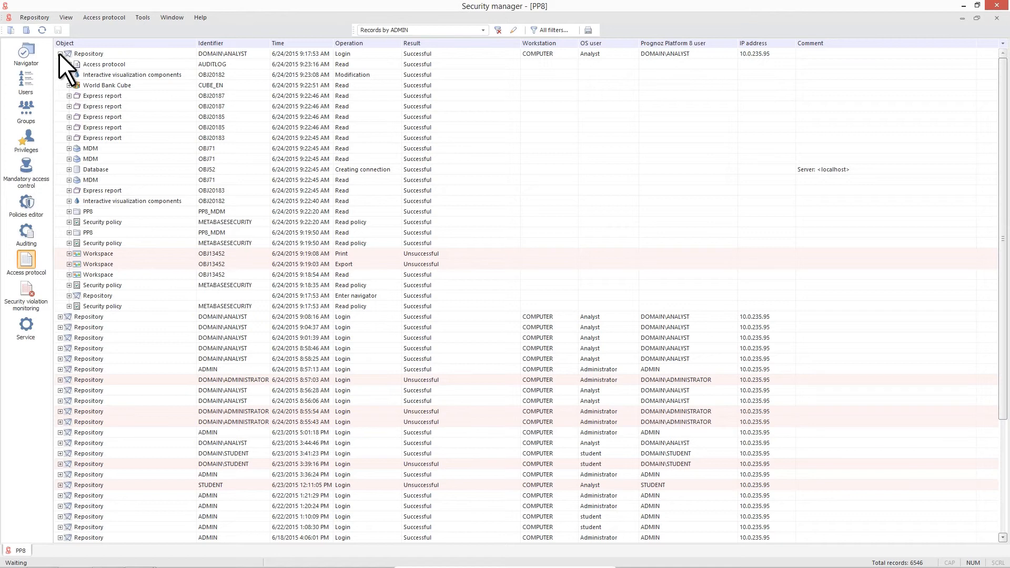
Create a new access protocol filter named Analyst filter with the identifier ANALYST_FILTER.
click(481, 30)
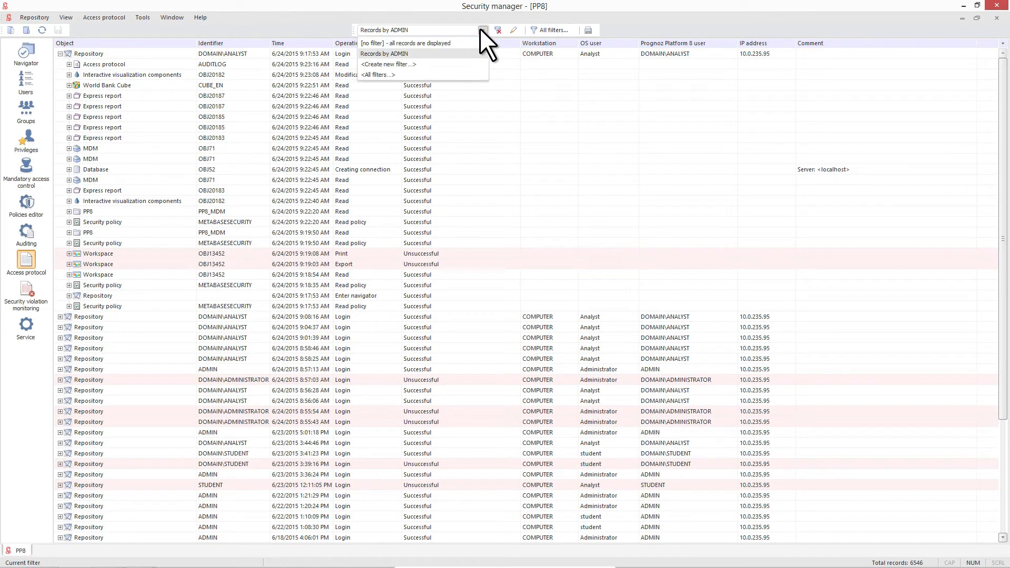
click(459, 64)
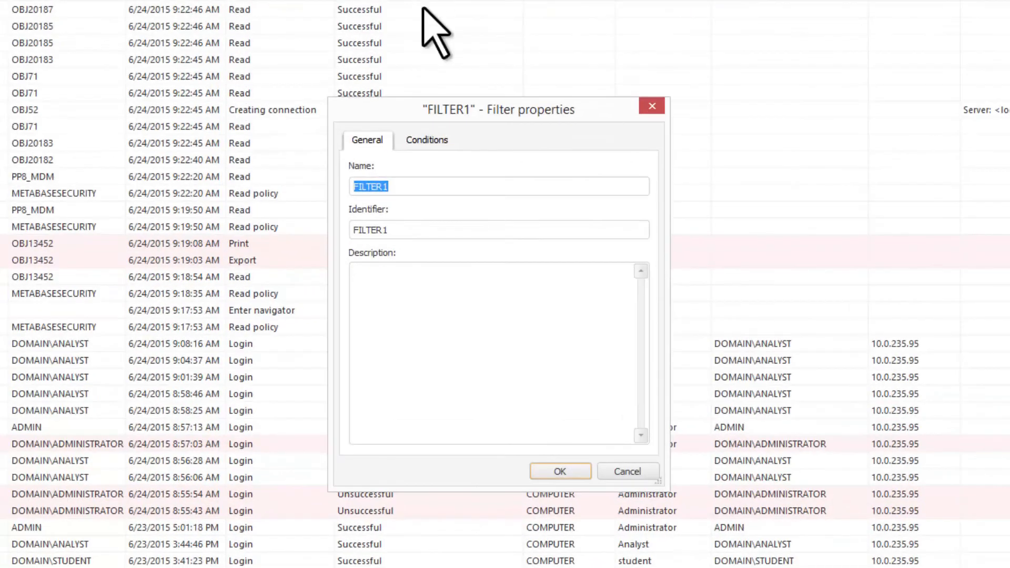
text(Analyst filter)
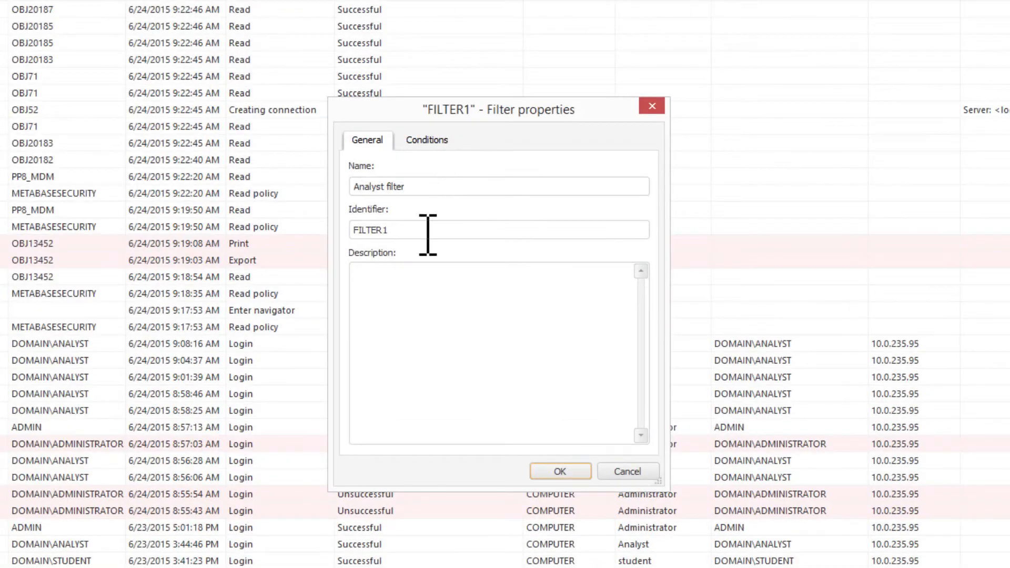
drag(419, 232, 354, 232)
text(ANALYST_FILTER)
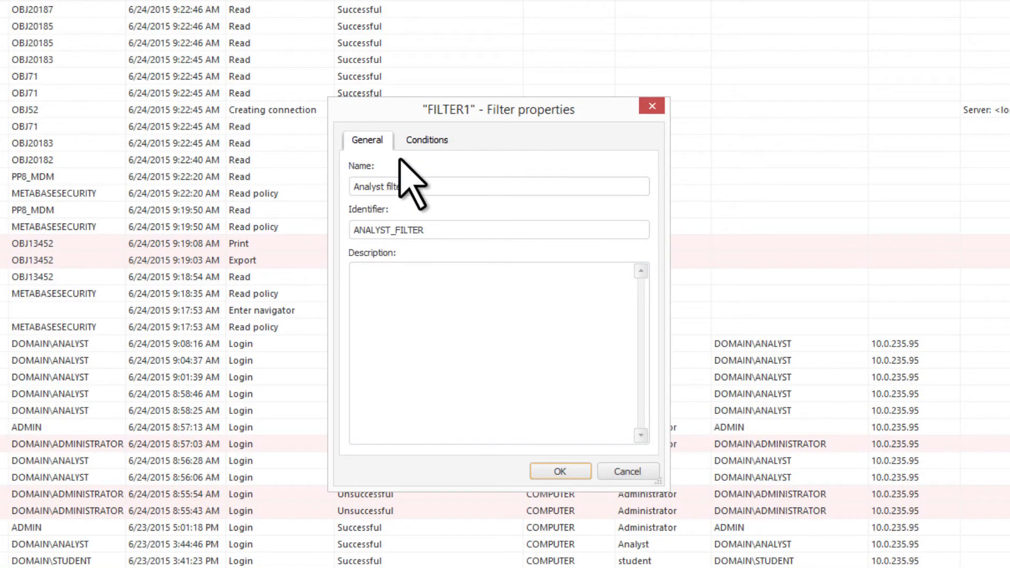
Add a filtering condition that shows only the Prognoz Platform 8 user DOMAIN\ANALYST, and apply the filter to the access protocol.
click(421, 140)
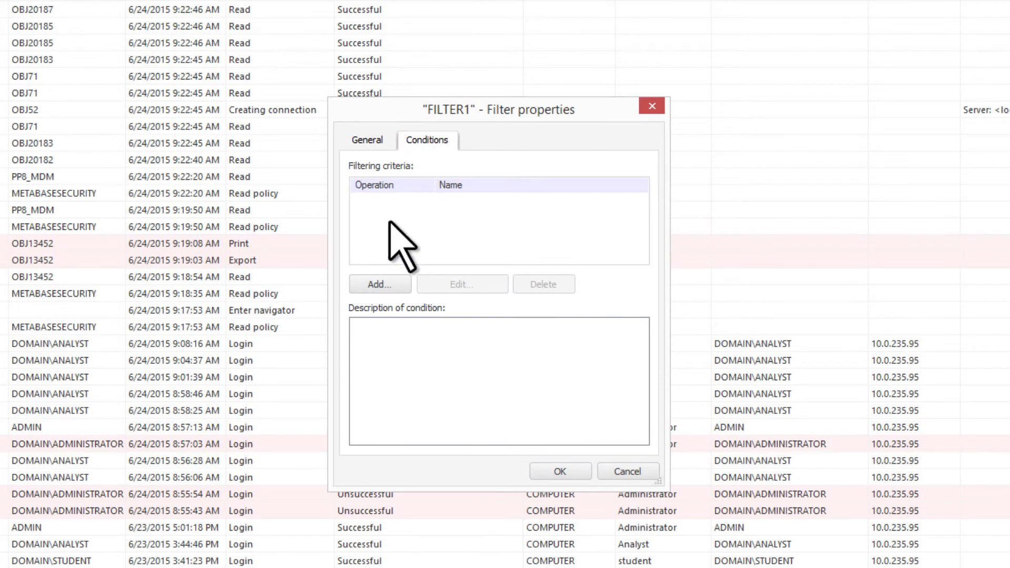
click(378, 285)
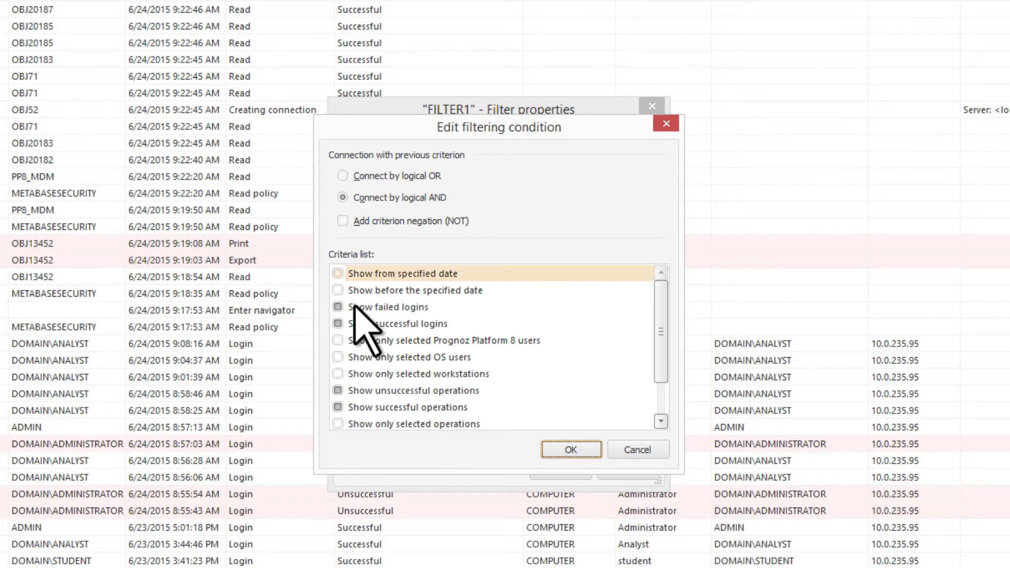
click(337, 341)
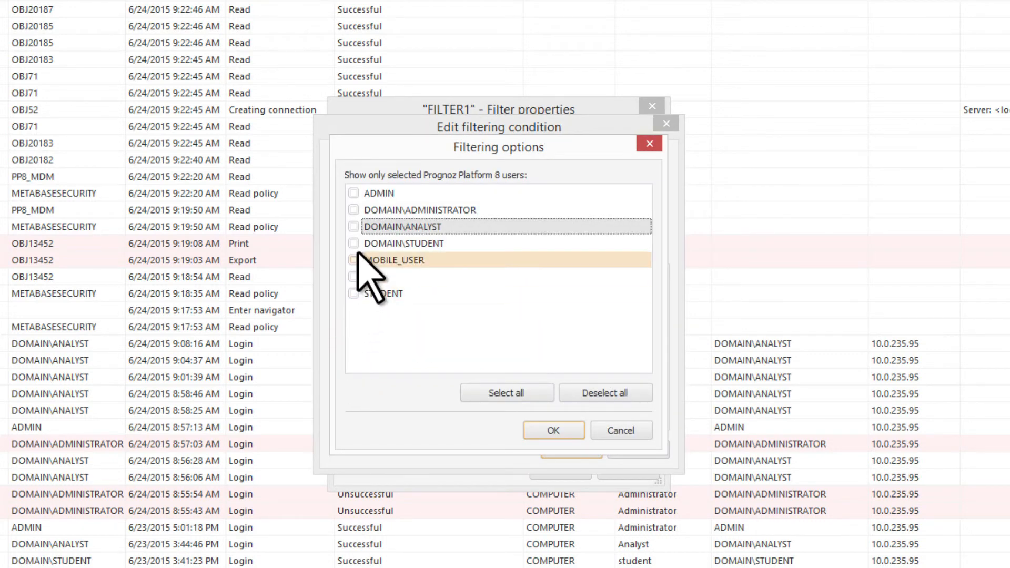
click(354, 226)
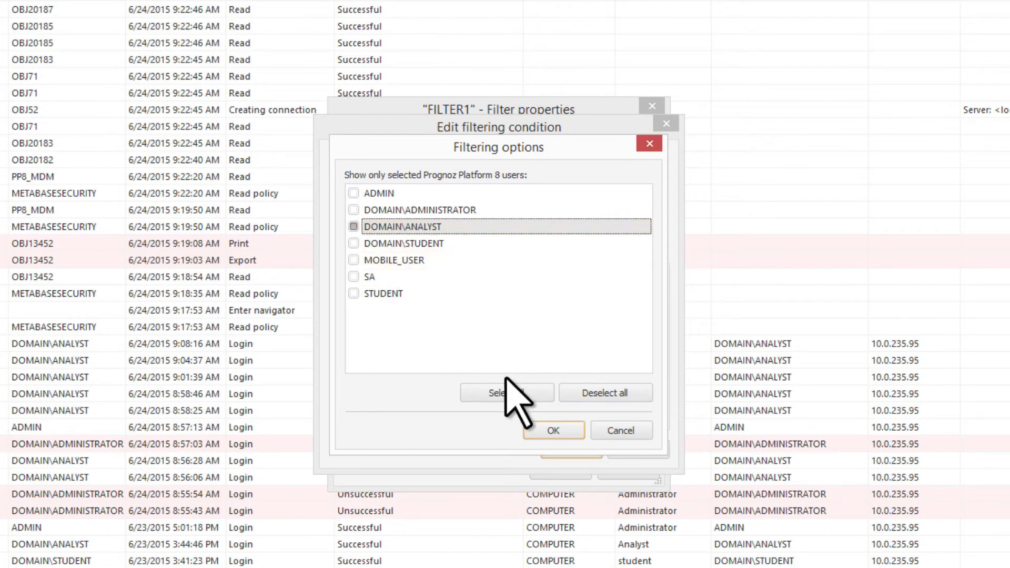
click(554, 431)
click(565, 447)
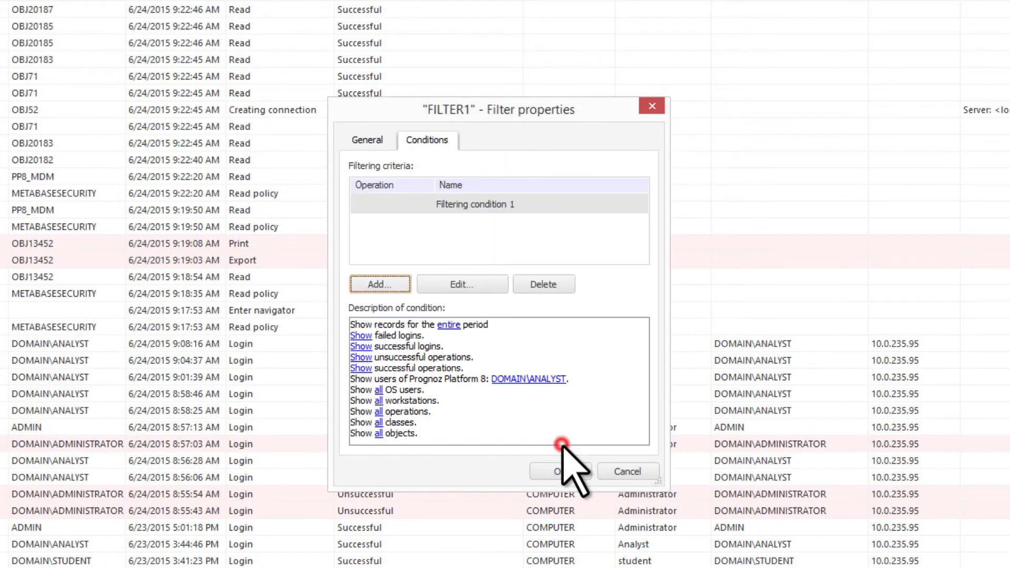
click(570, 467)
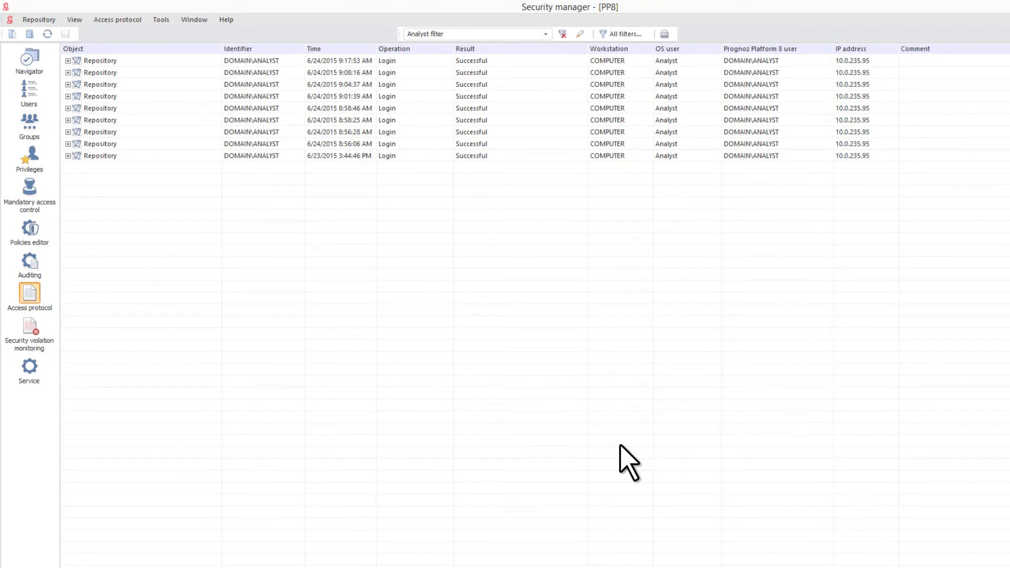
Display security violation monitoring, and try to open the Economical portrait of the country report from 04. Reports in Object navigator.
click(35, 333)
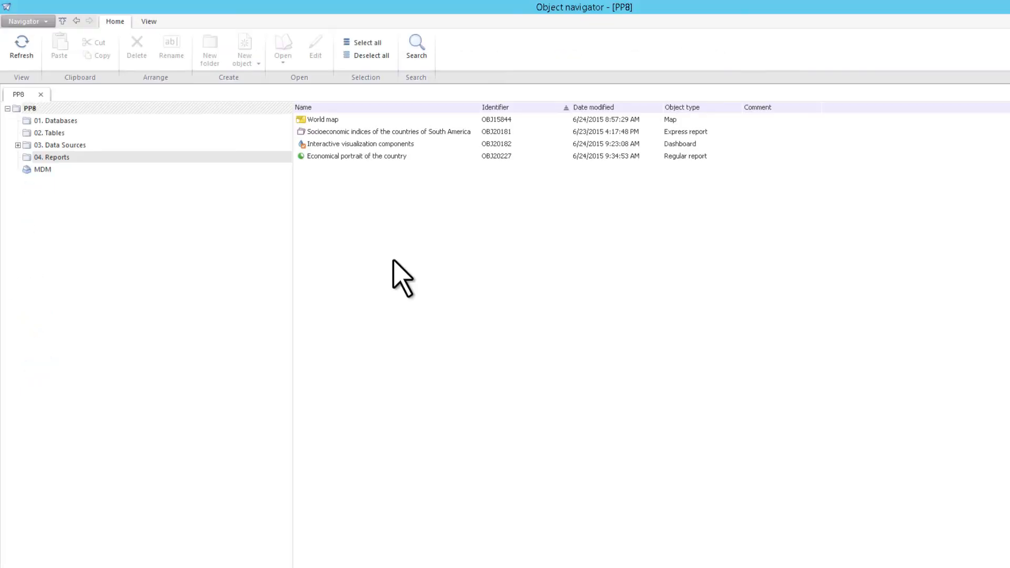
double_click(335, 157)
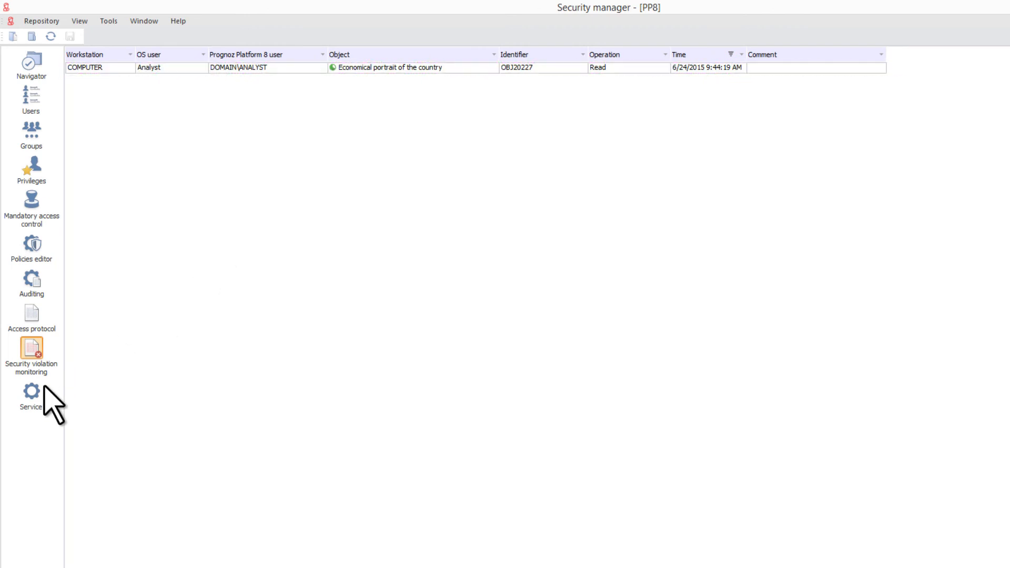
In Security manager, create a security policy backup copy on the Desktop as the security policy file PP8[6_24_2015].
click(32, 395)
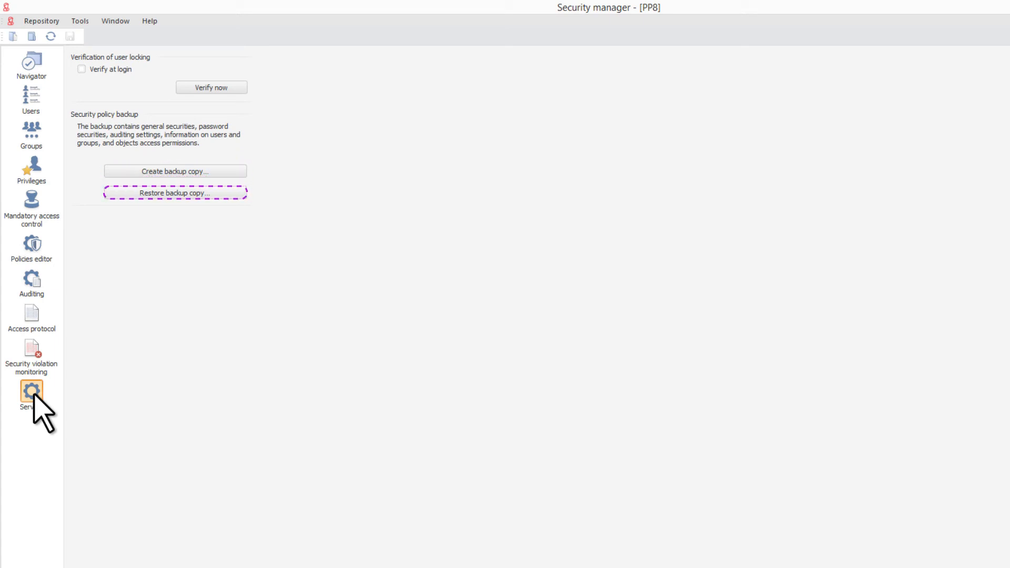
click(183, 172)
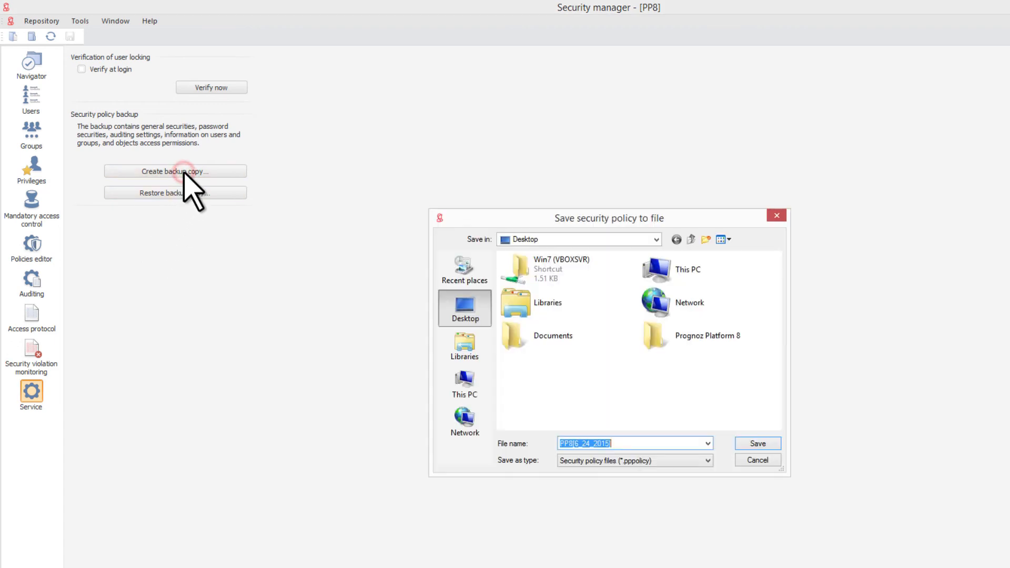
click(753, 445)
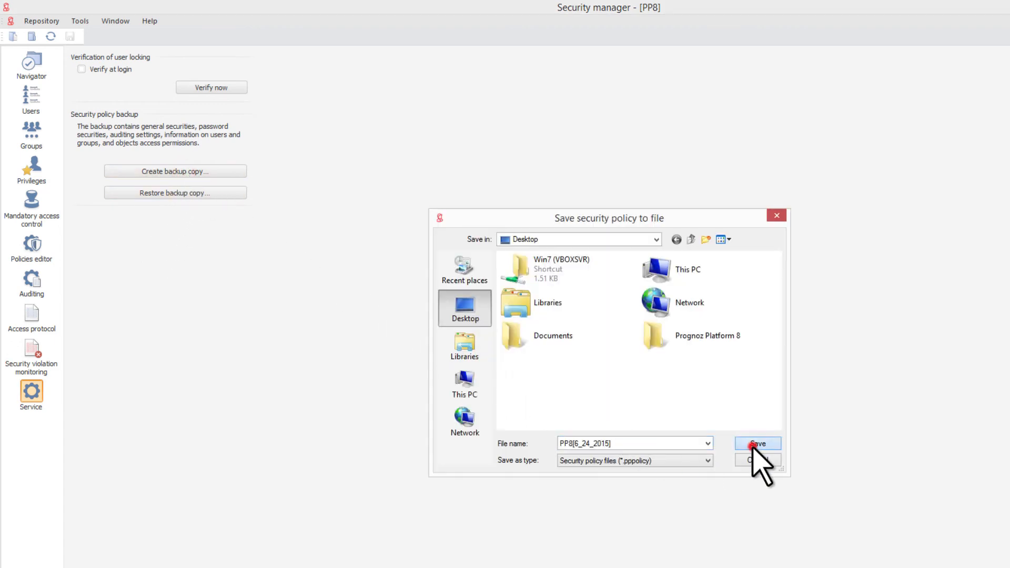